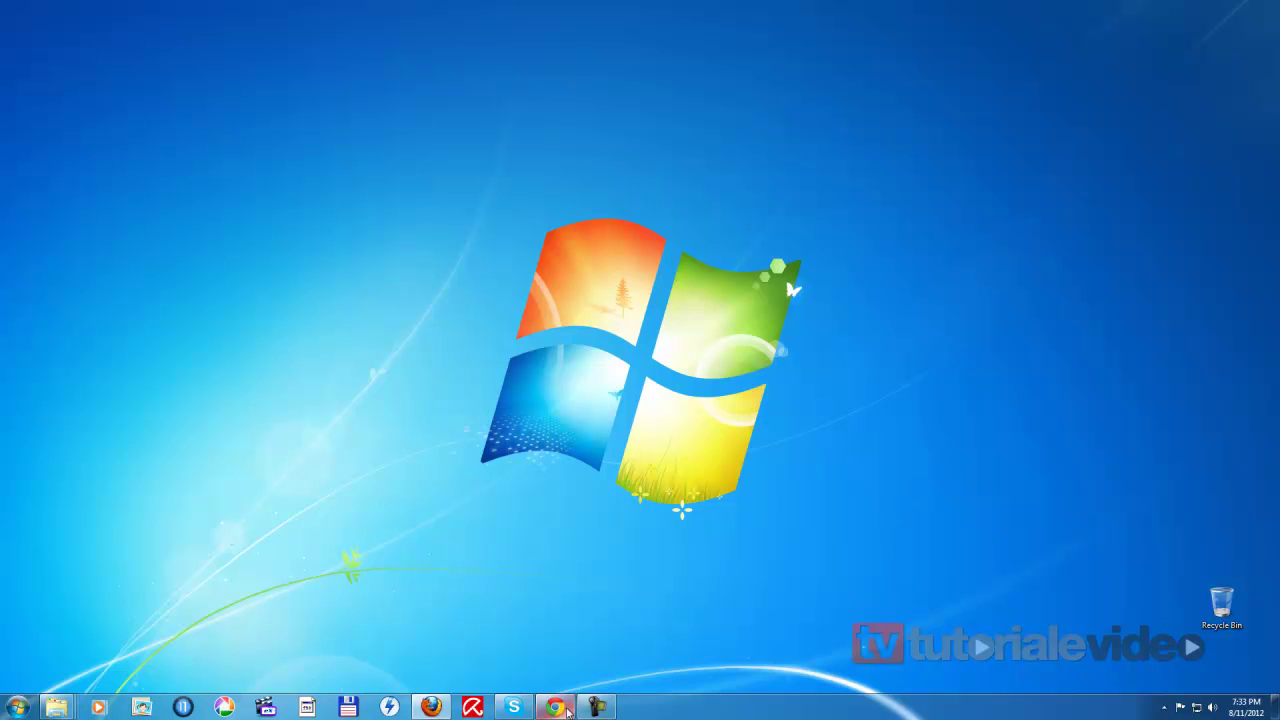
# Step: Switch to Chrome and search Google for "the weather channel app for windows 7"
pyautogui.click(555, 707)
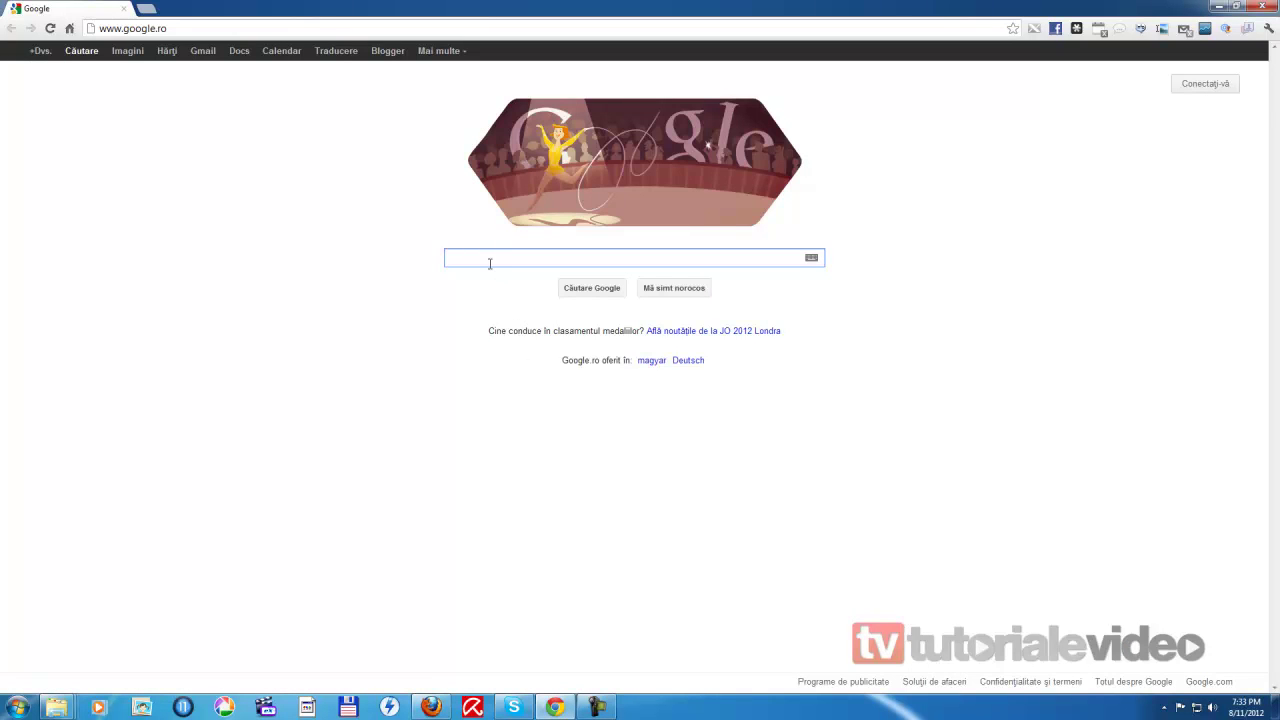
pyautogui.write('the we')
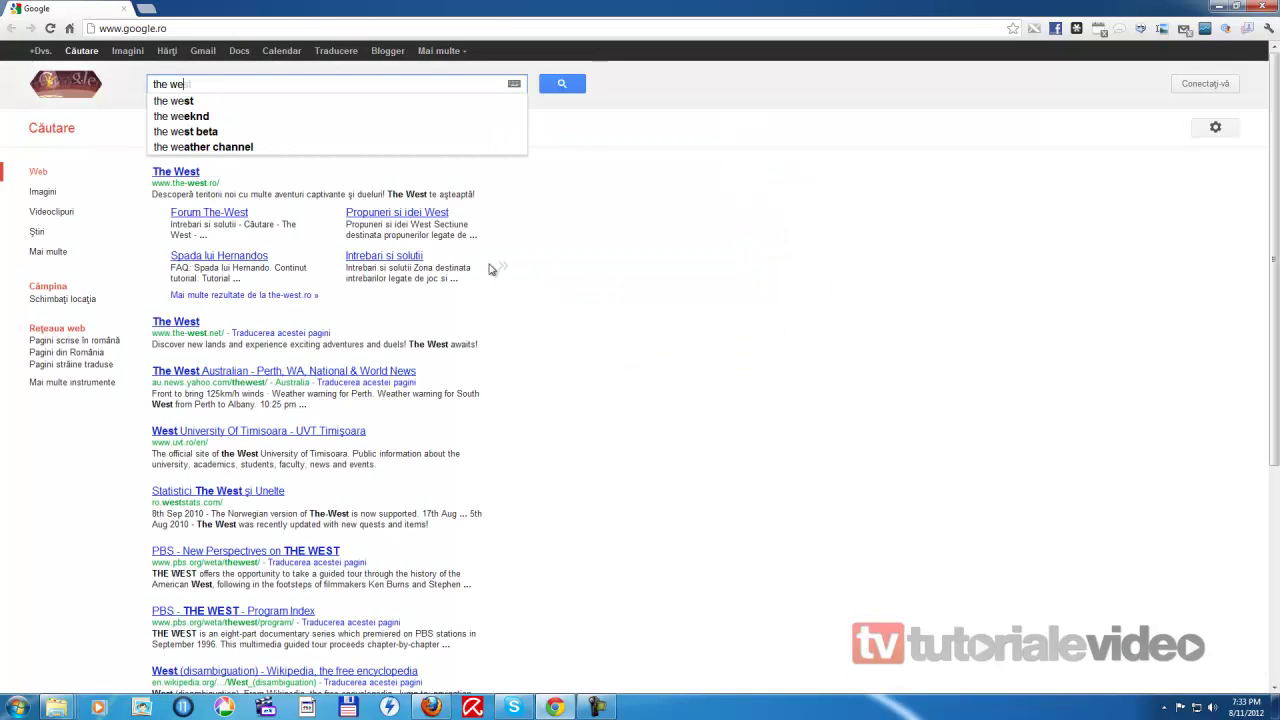
pyautogui.write('ather chann')
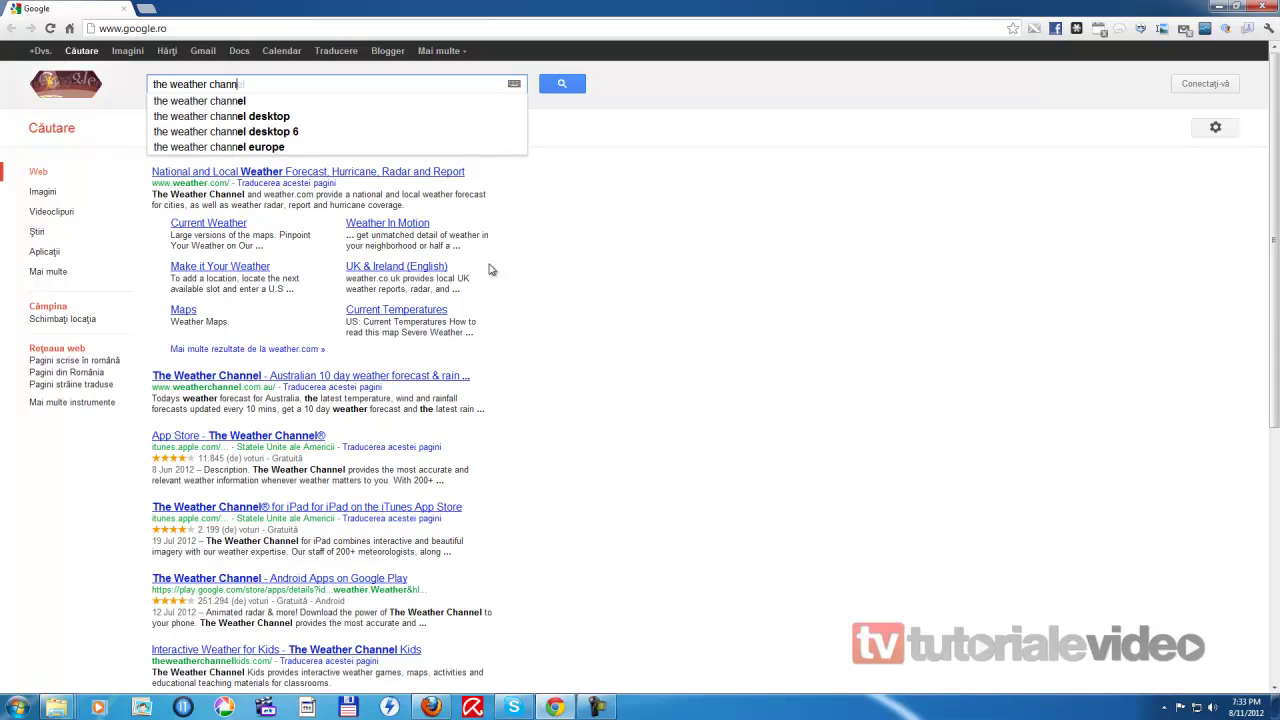
pyautogui.write('el a')
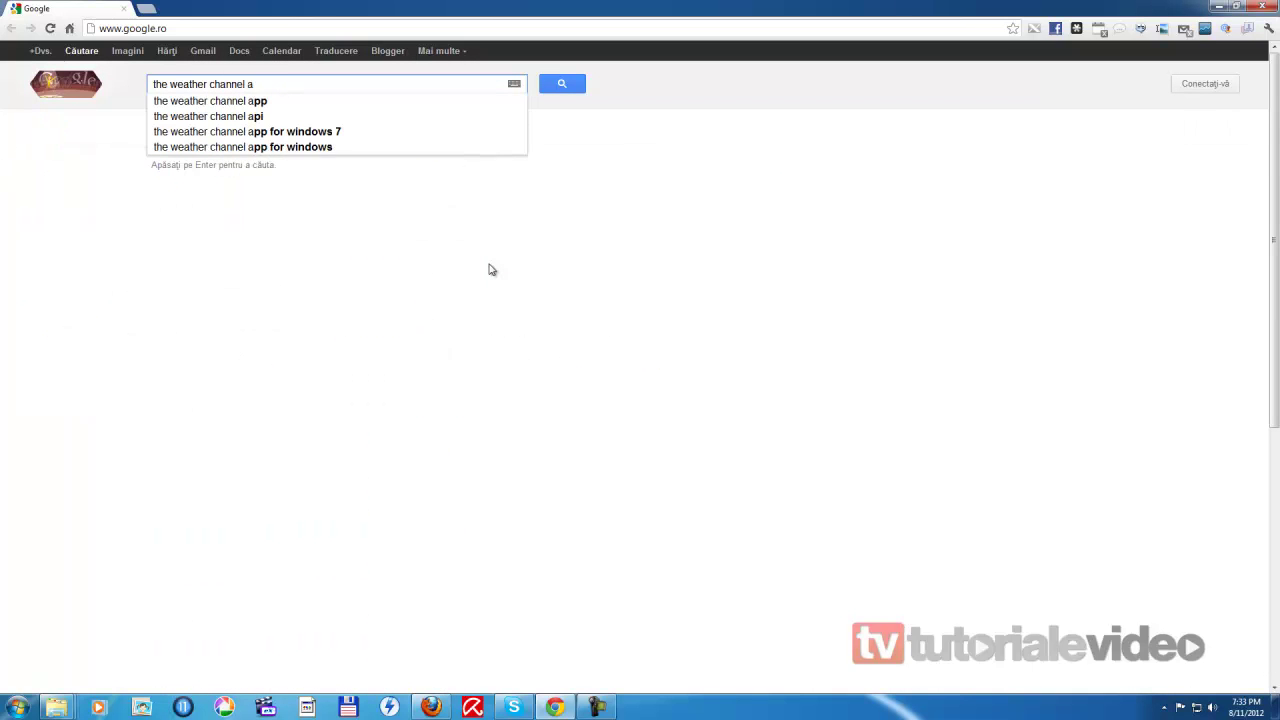
pyautogui.write('pp')
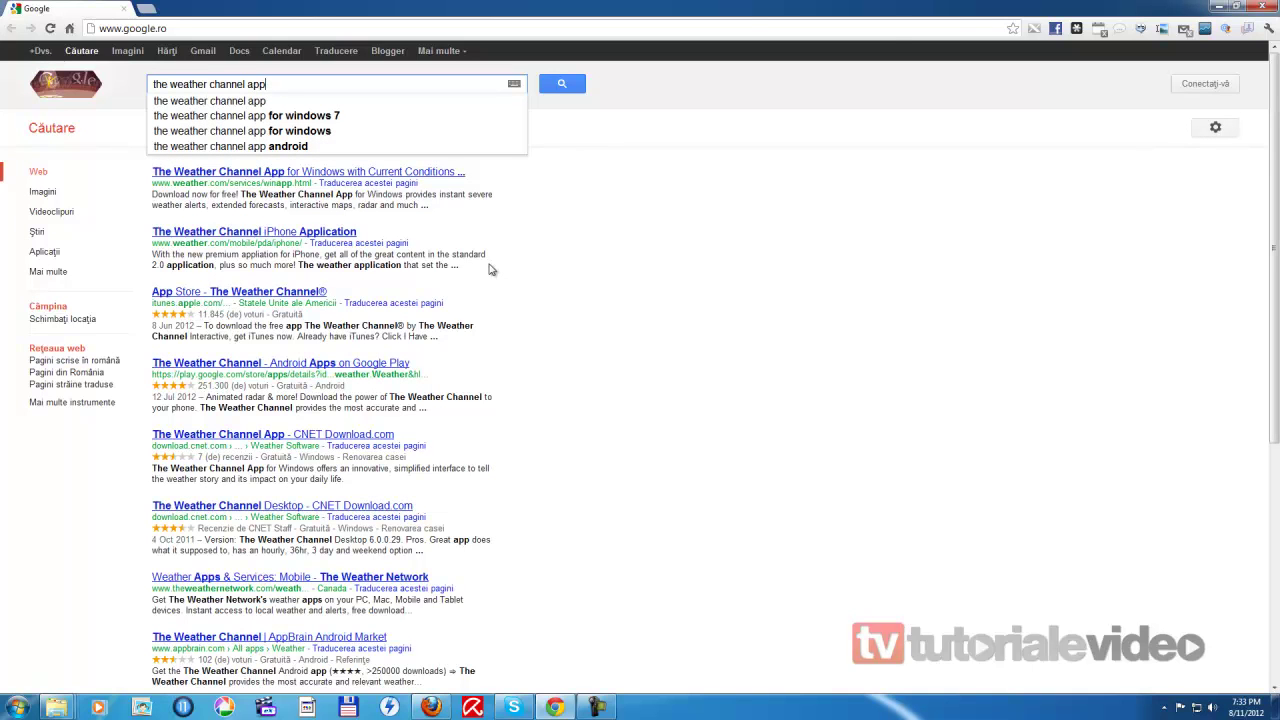
pyautogui.press('Down')
pyautogui.press('Down')
pyautogui.press('Return')
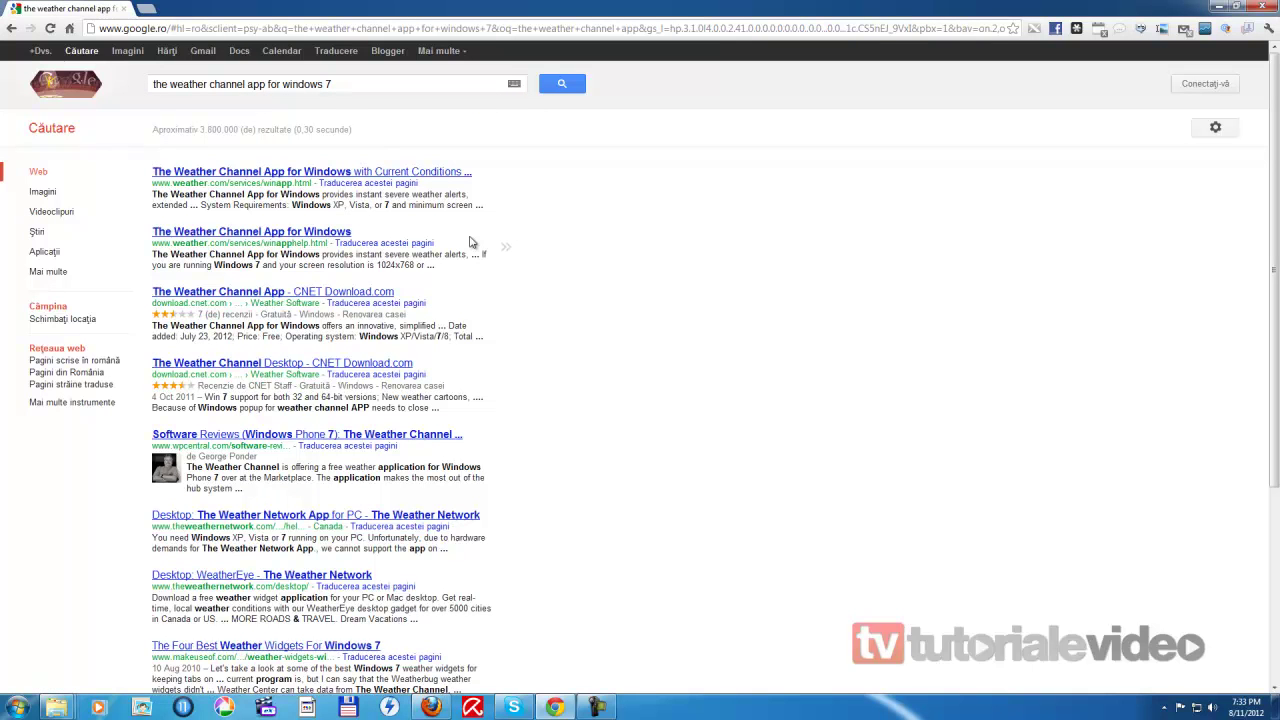
# Step: From the official Weather Channel App for Windows page, save weathersp3_StubInstaller in the Downloads library and launch it
pyautogui.click(281, 176)
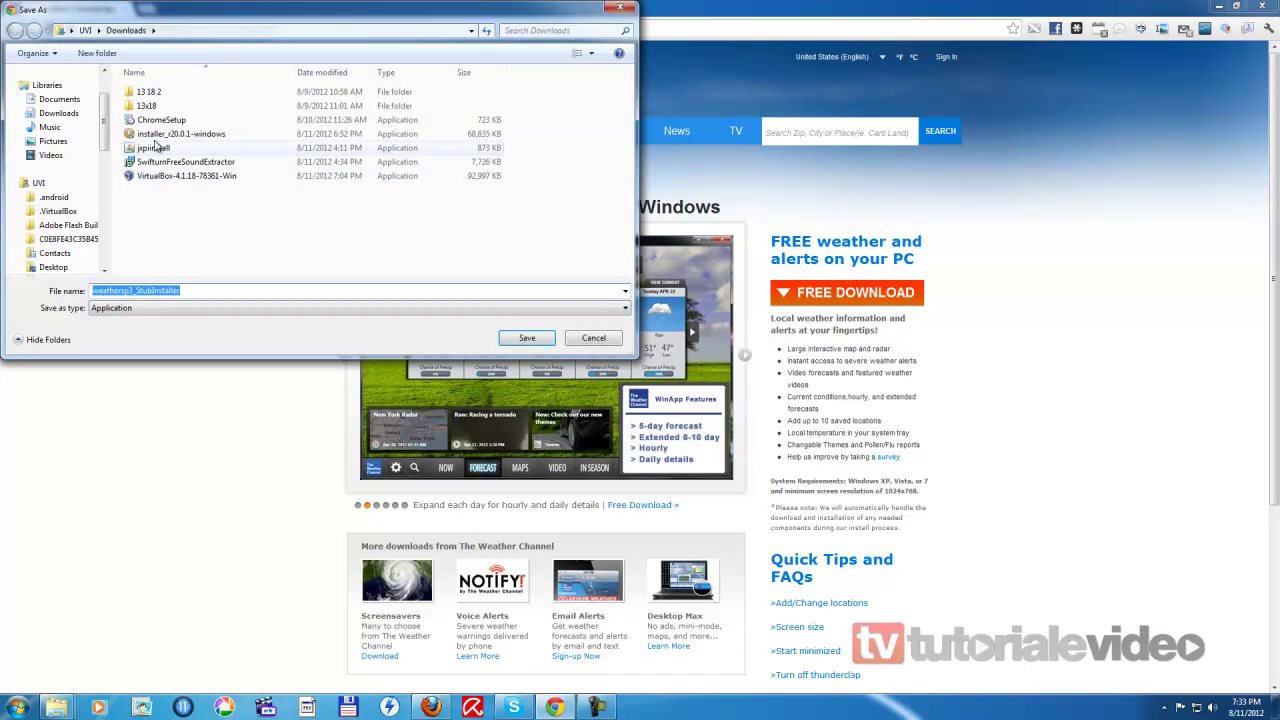
pyautogui.click(42, 101)
pyautogui.click(58, 113)
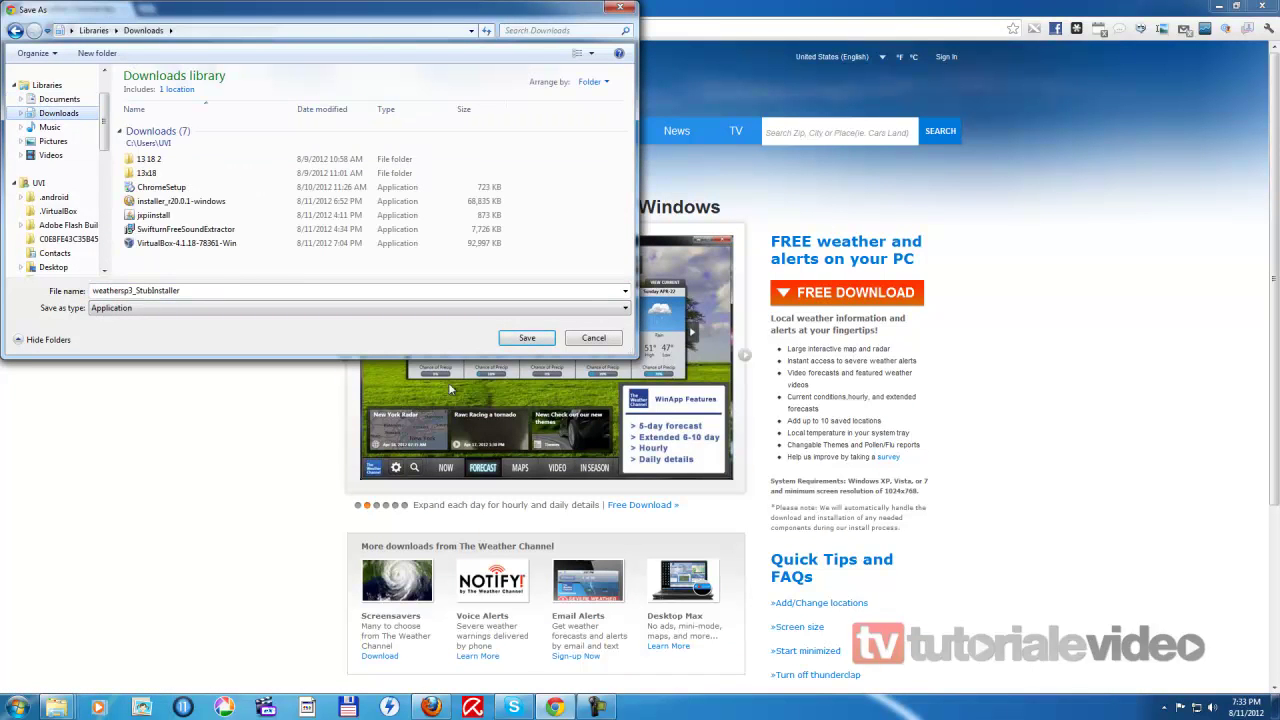
pyautogui.click(515, 339)
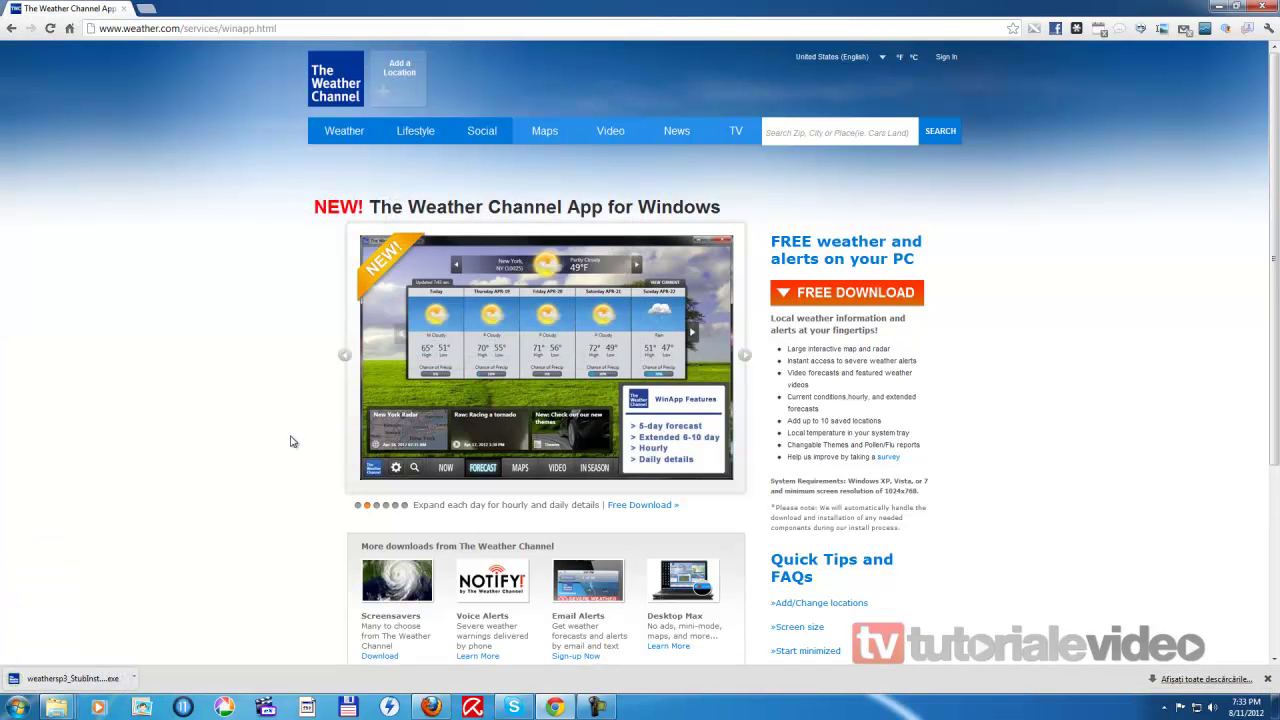
pyautogui.click(73, 683)
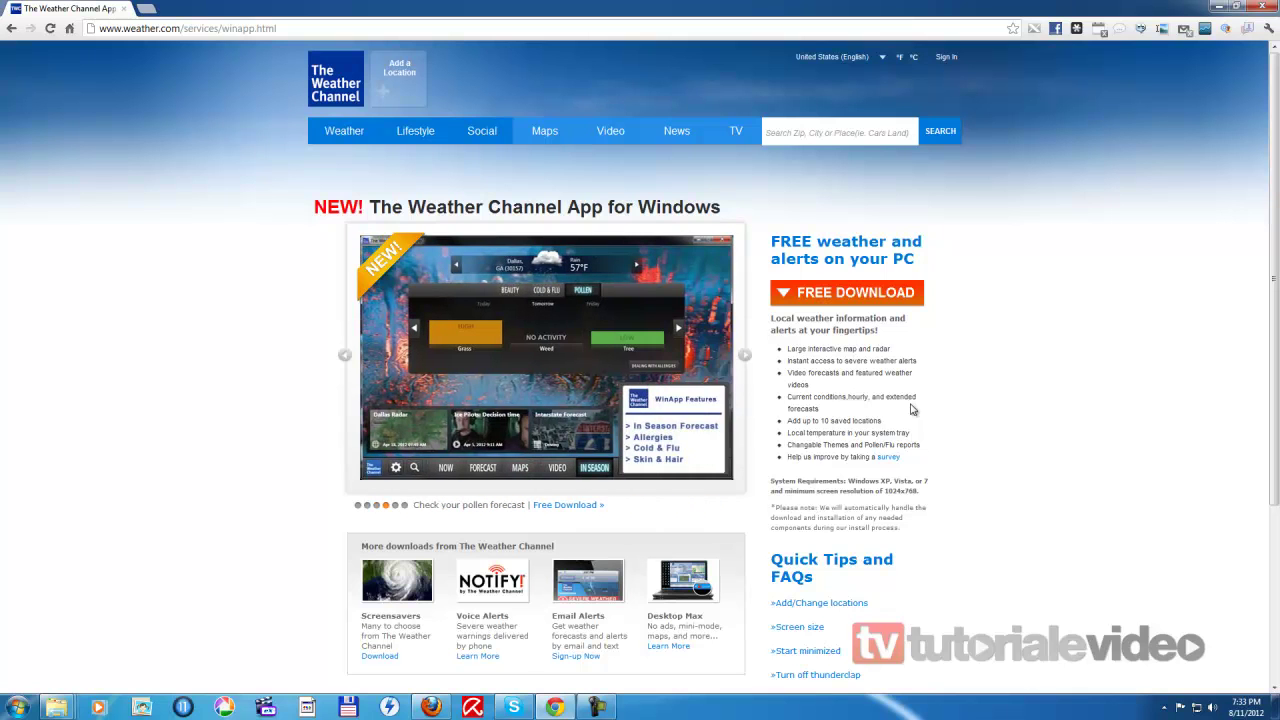
# Step: Accept the Weather Channel App license agreement and proceed through the Ask toolbar and Shop to Win offers, clearing Ask as default search provider
pyautogui.click(1220, 7)
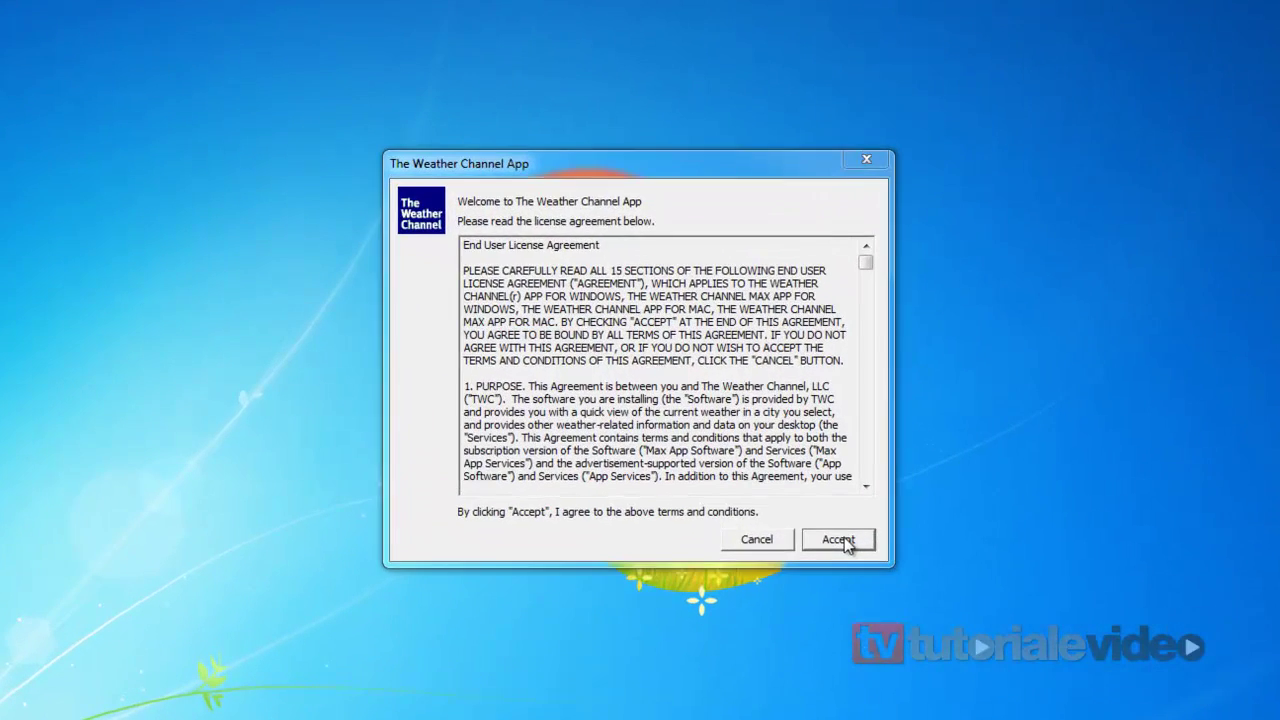
pyautogui.click(845, 540)
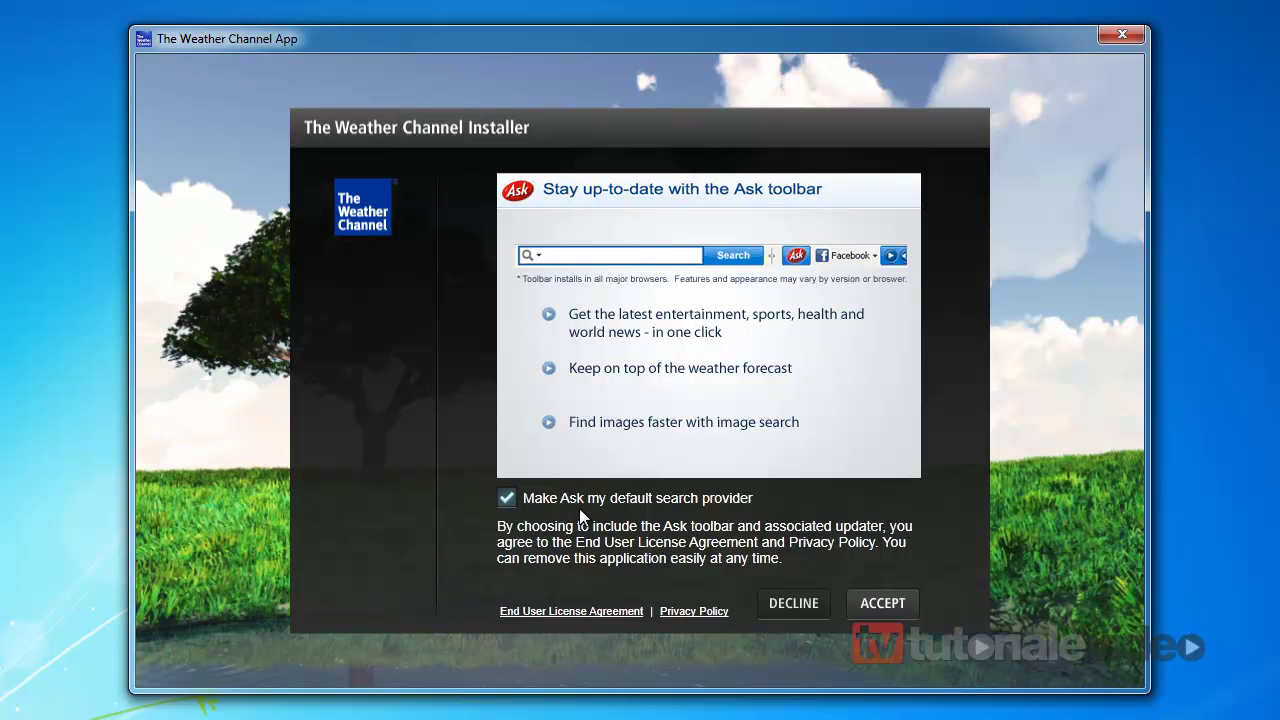
pyautogui.click(511, 499)
pyautogui.click(894, 607)
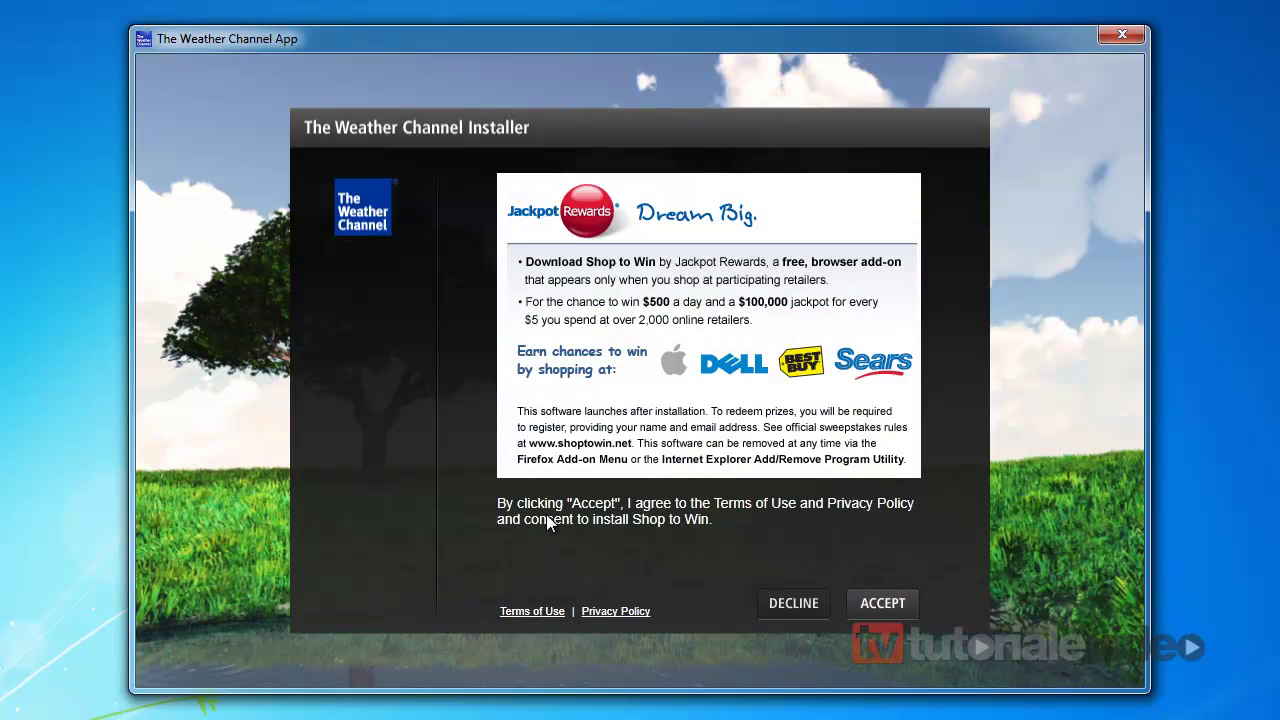
pyautogui.click(886, 603)
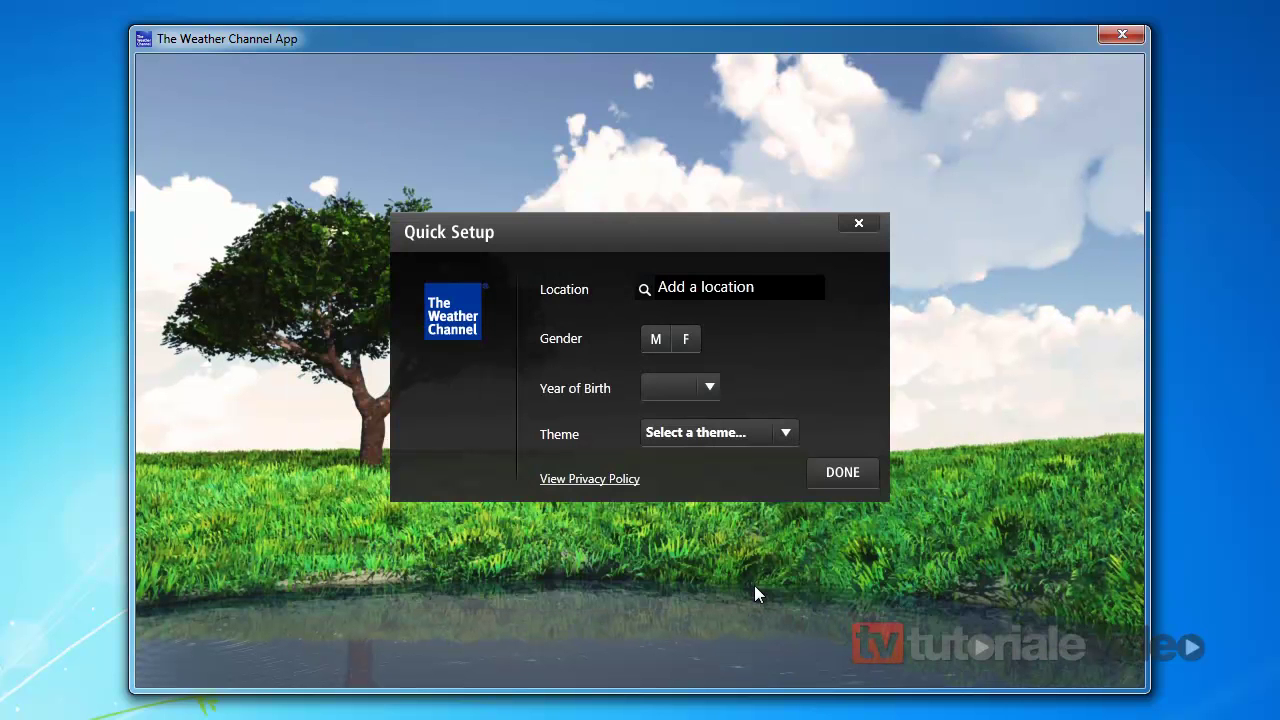
# Step: Enter Bucuresti as the location and choose M as the gender in Quick Setup
pyautogui.click(686, 292)
pyautogui.write('B')
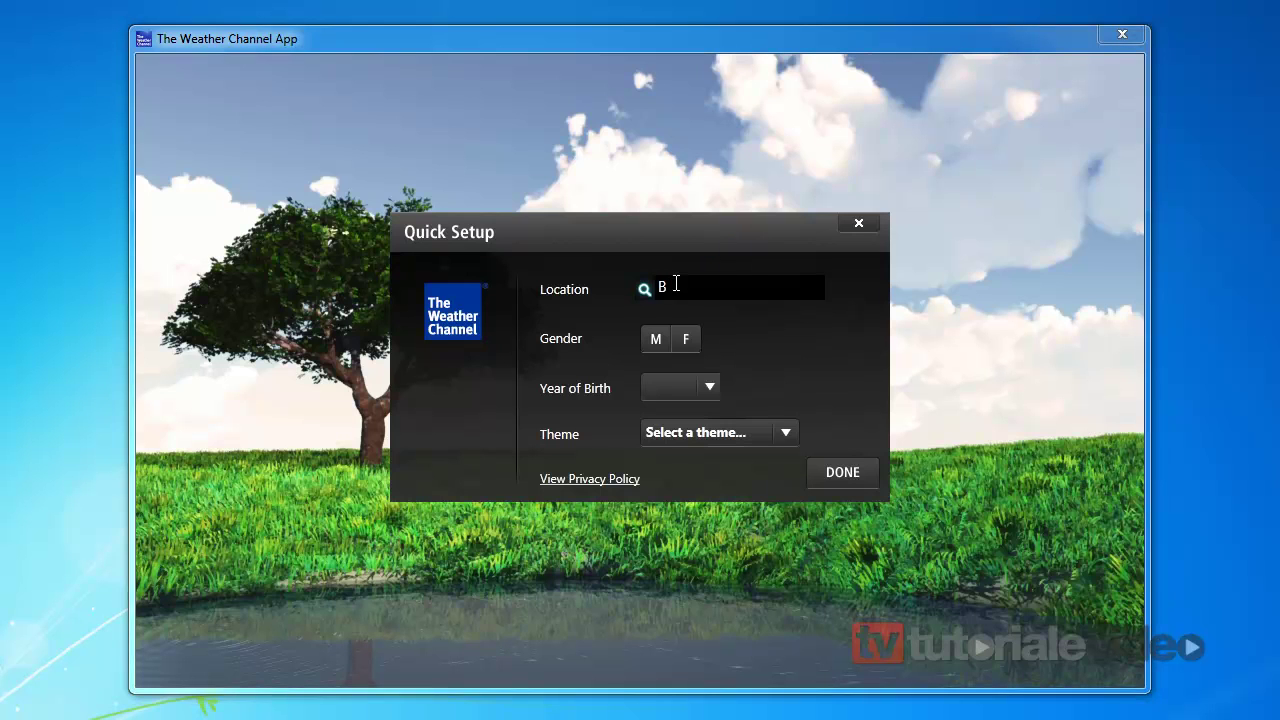
pyautogui.write('ucuresti')
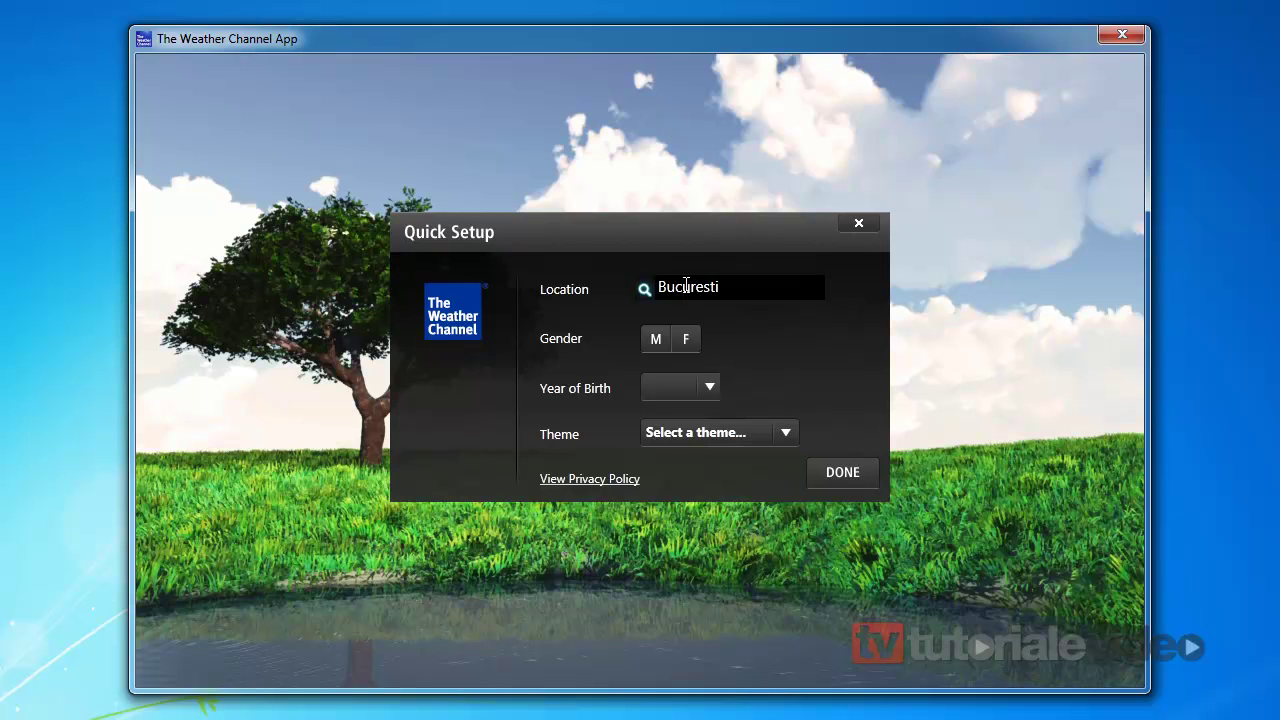
pyautogui.click(654, 338)
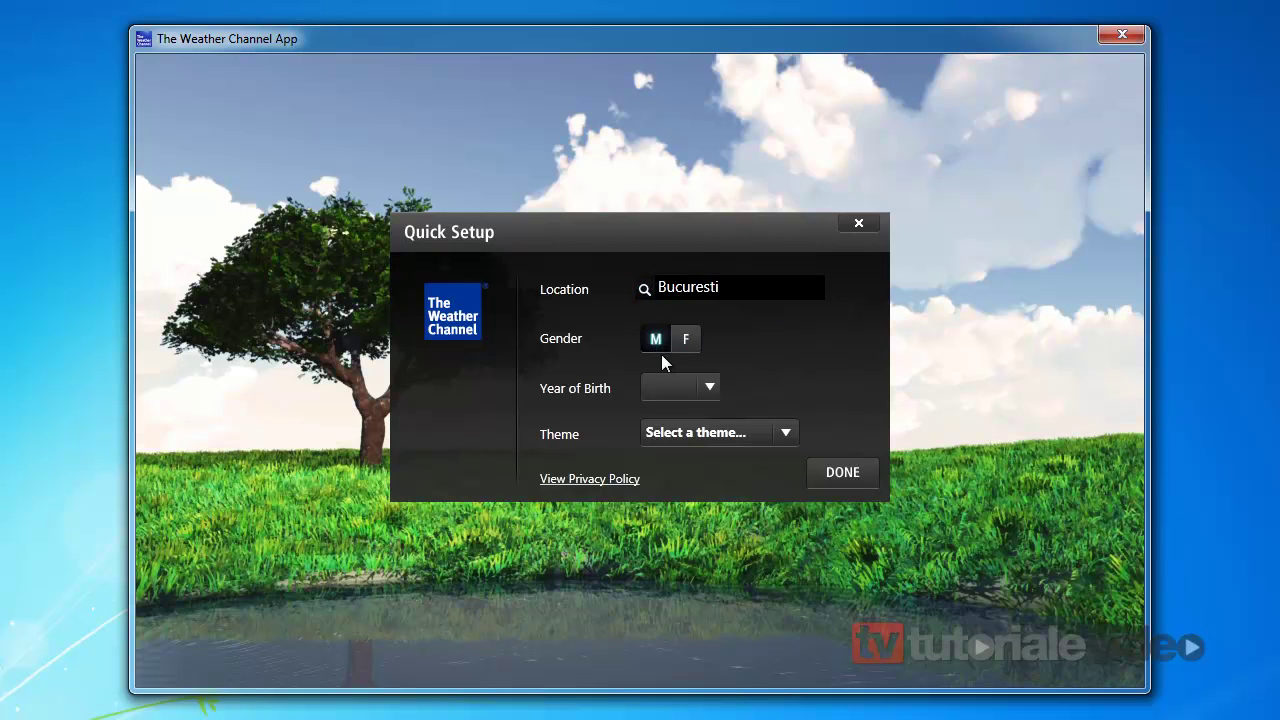
# Step: Fill in the year of birth, choose the Weather theme, and finish Quick Setup
pyautogui.click(709, 388)
pyautogui.moveTo(709, 420); pyautogui.dragTo(711, 451)
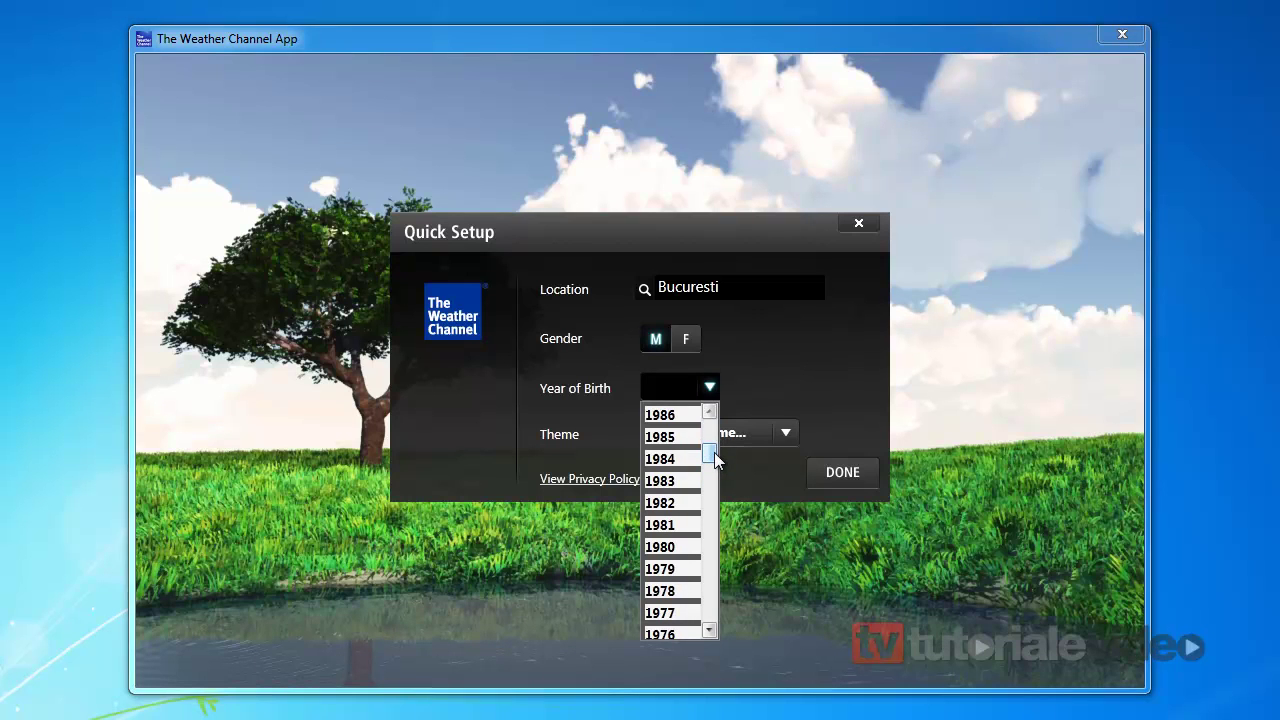
pyautogui.click(684, 416)
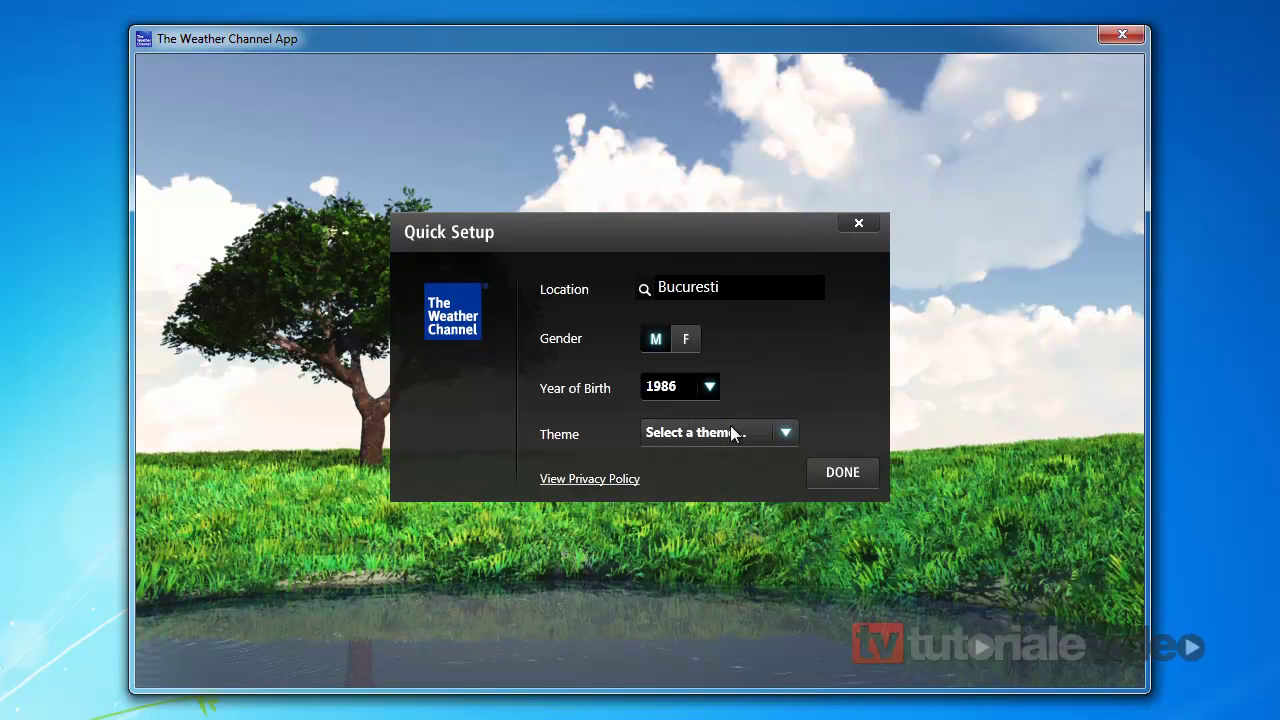
pyautogui.click(782, 436)
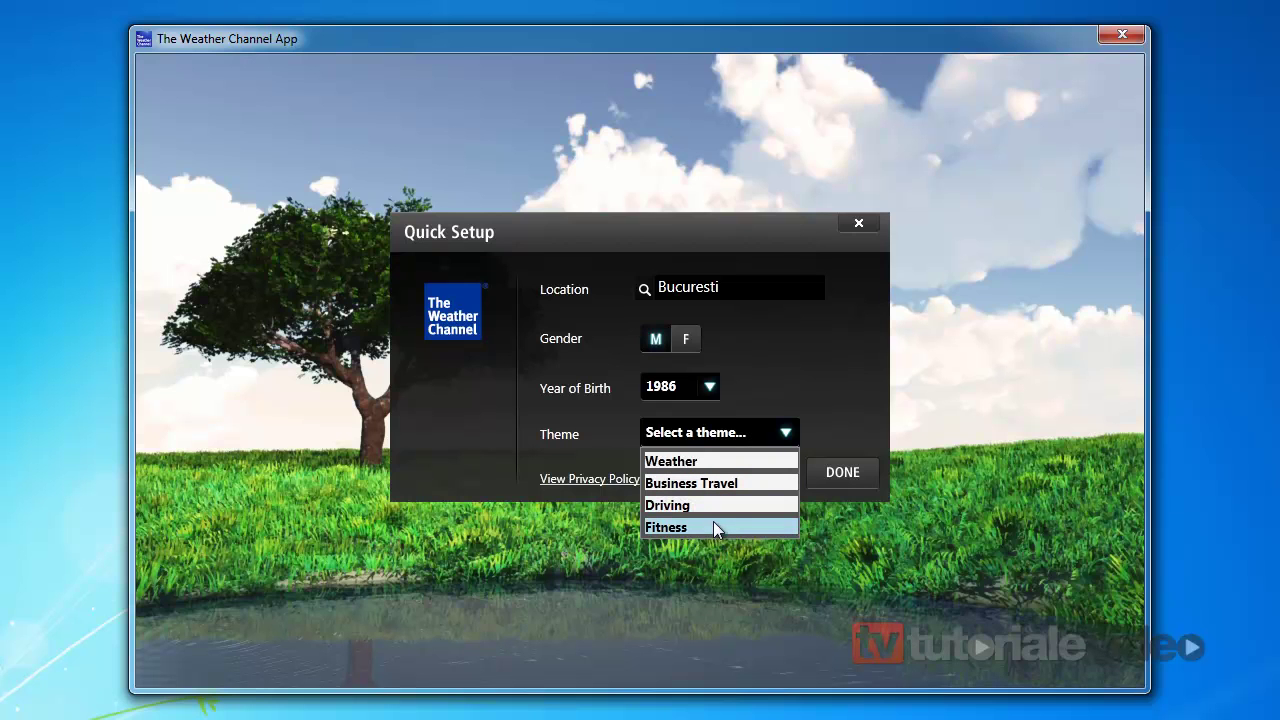
pyautogui.click(733, 463)
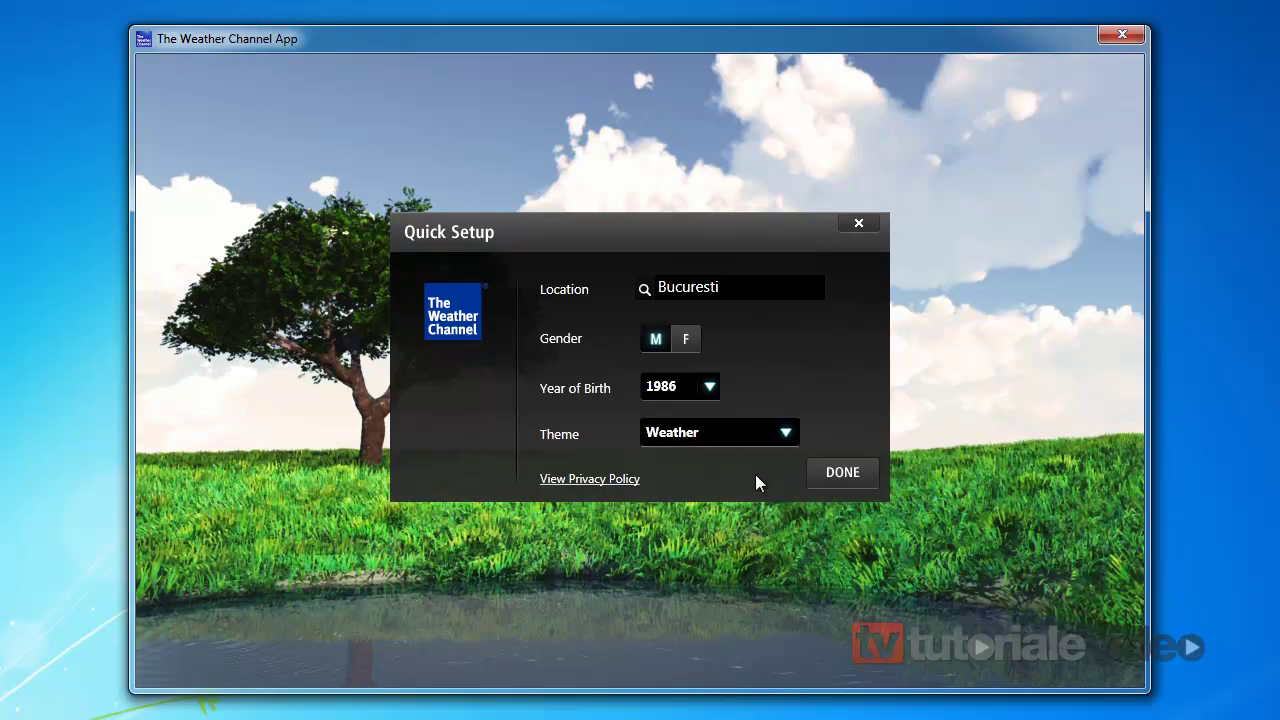
pyautogui.click(851, 473)
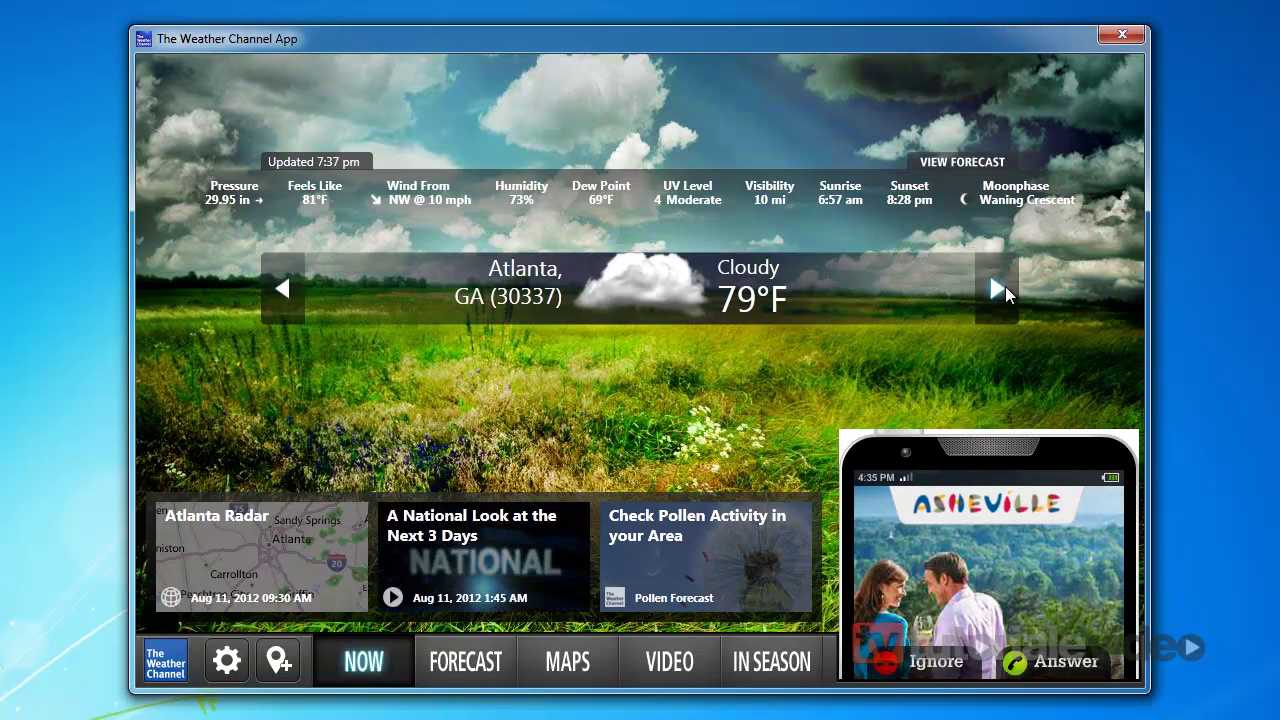
# Step: Flip through the preset locations and add Craiova to the favorite locations
pyautogui.click(1005, 286)
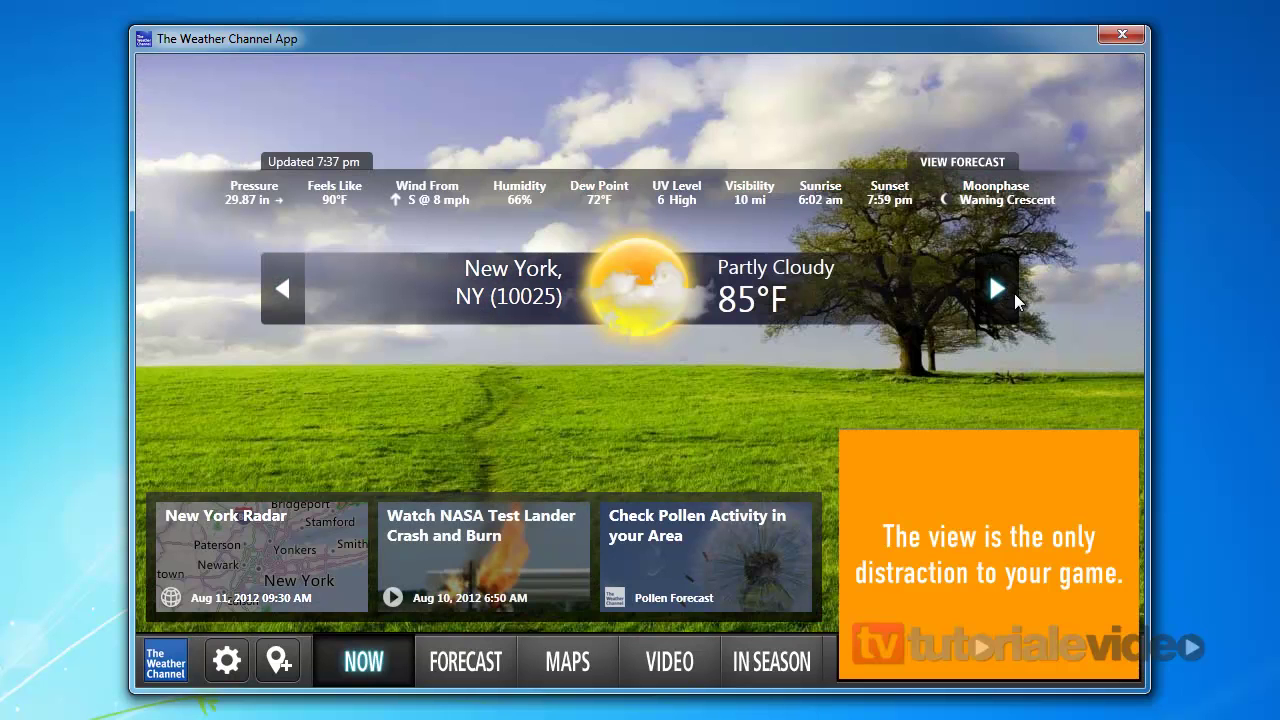
pyautogui.click(1004, 288)
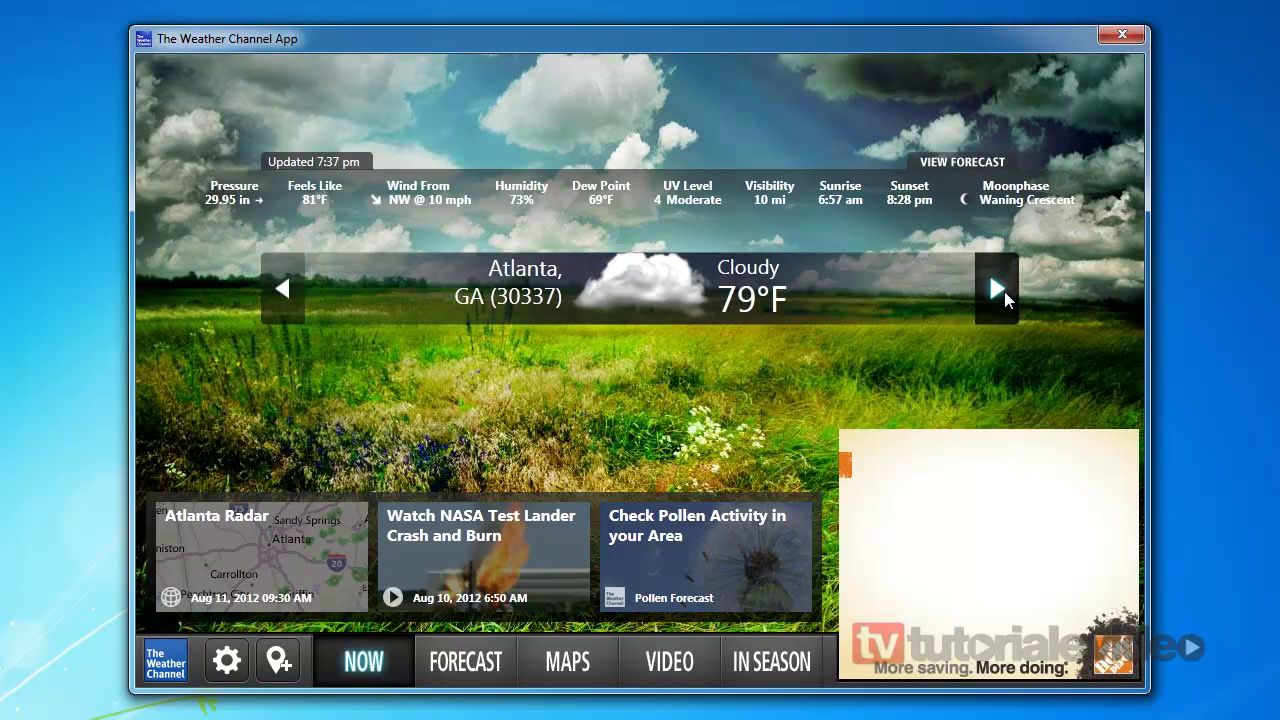
pyautogui.click(278, 662)
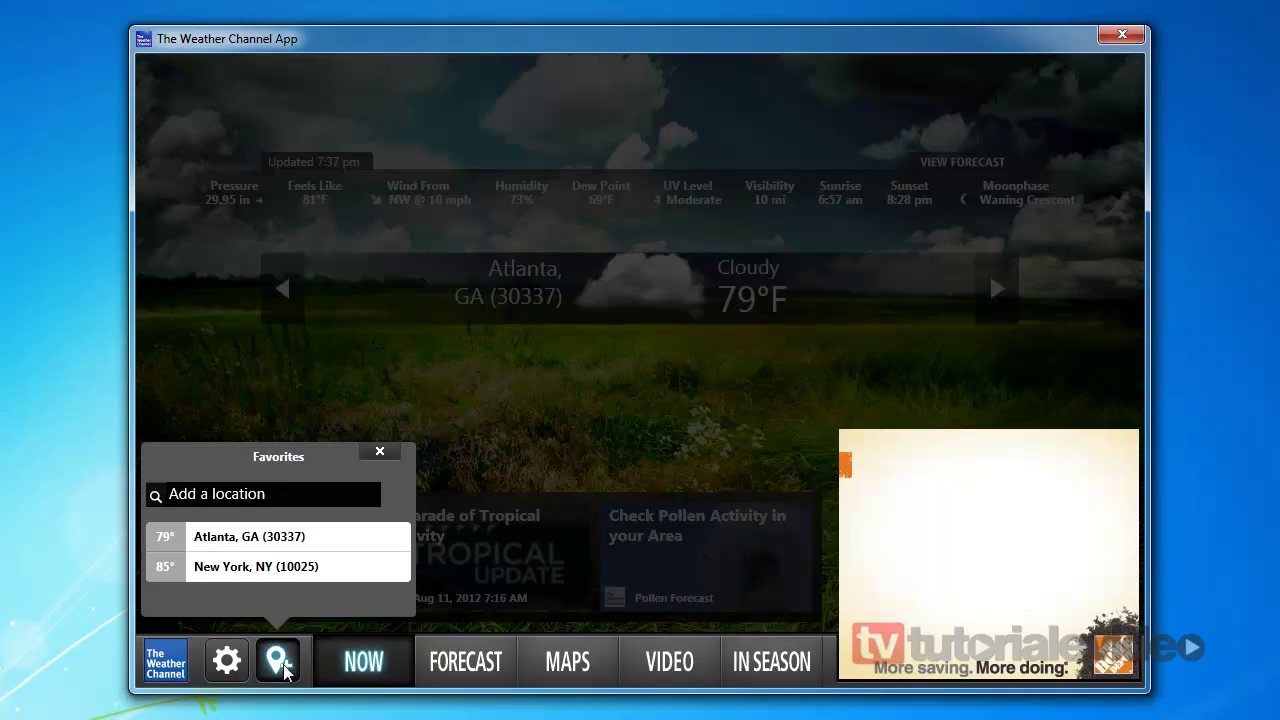
pyautogui.click(268, 497)
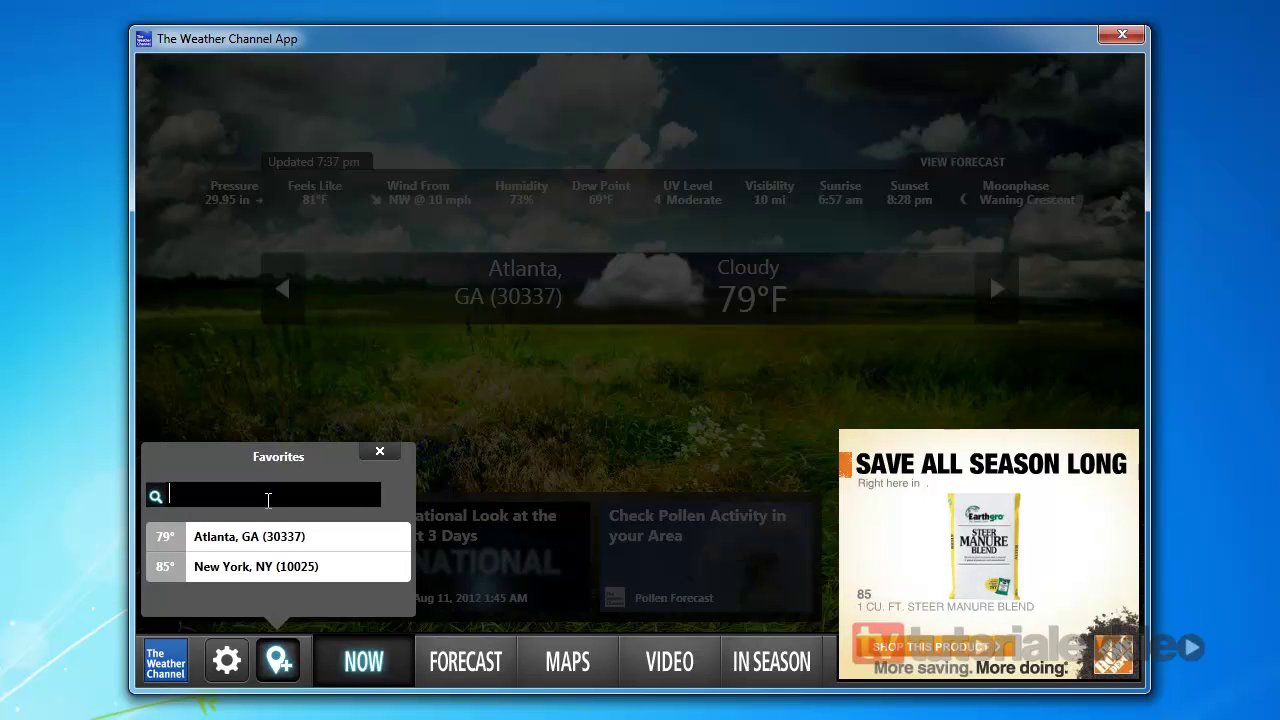
pyautogui.write('Craio')
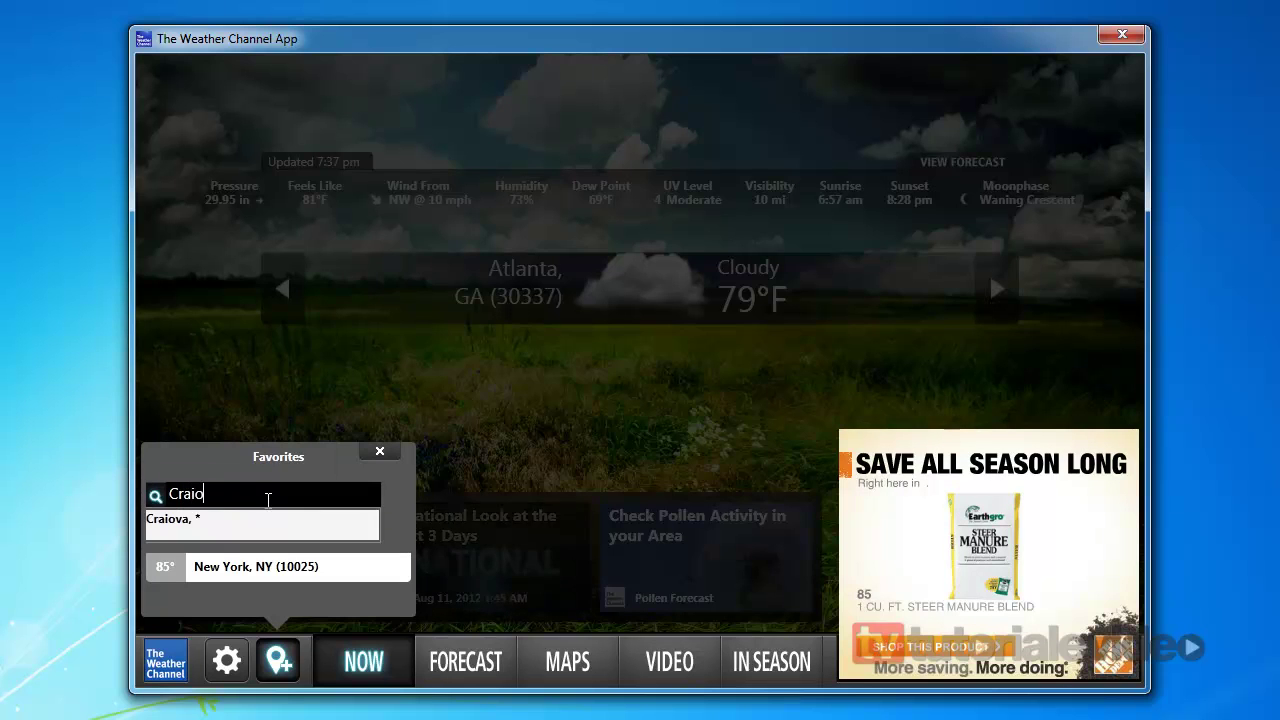
pyautogui.write('va')
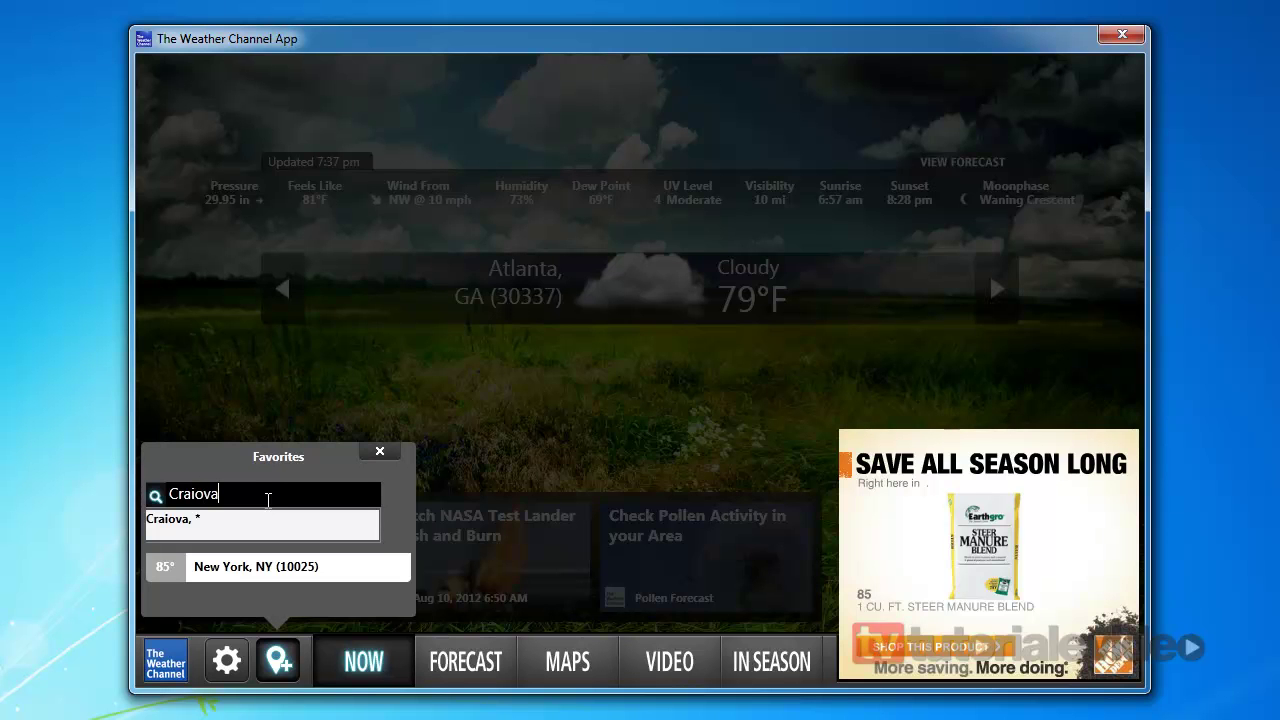
pyautogui.click(266, 518)
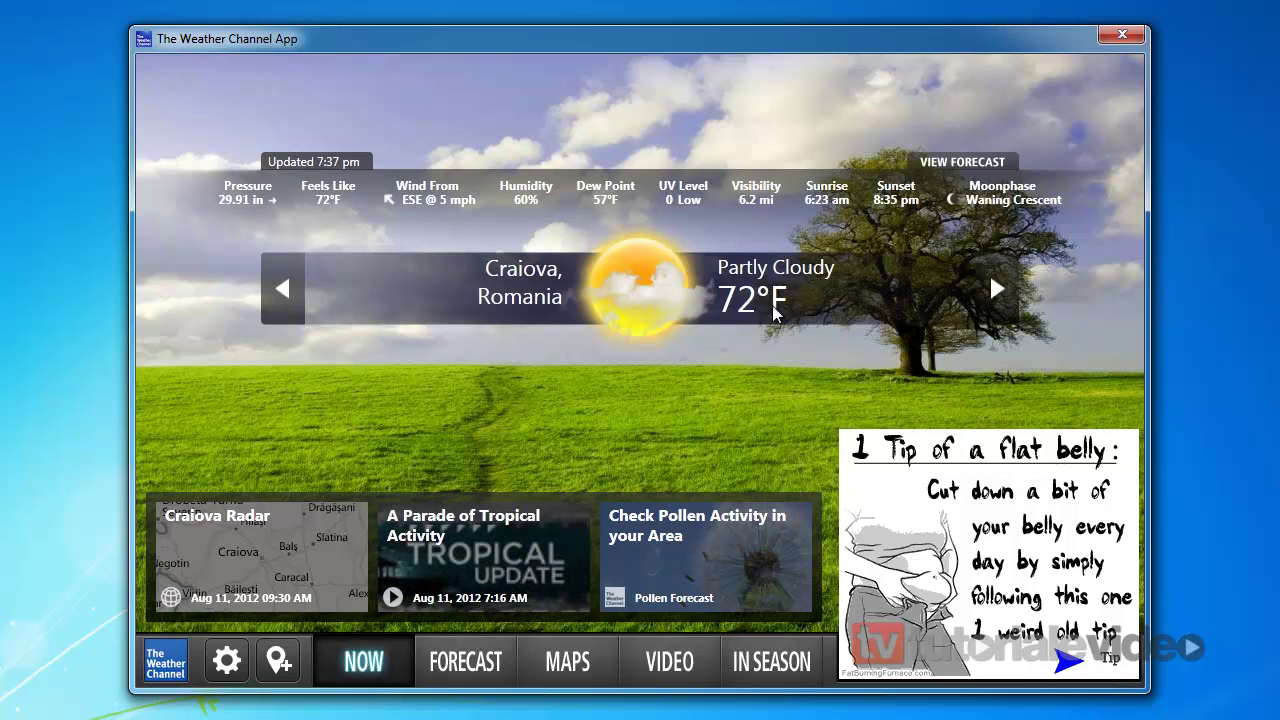
# Step: Switch the temperature units to °C and apply the Driving theme
pyautogui.click(225, 660)
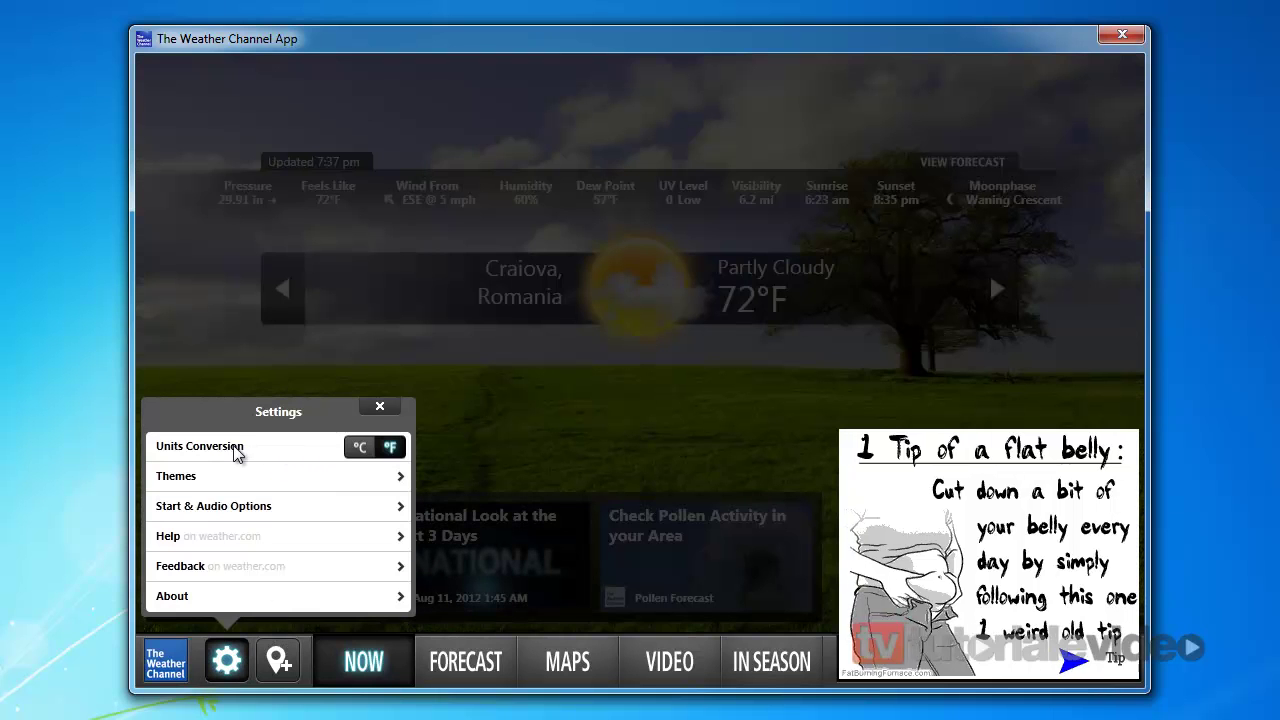
pyautogui.click(358, 450)
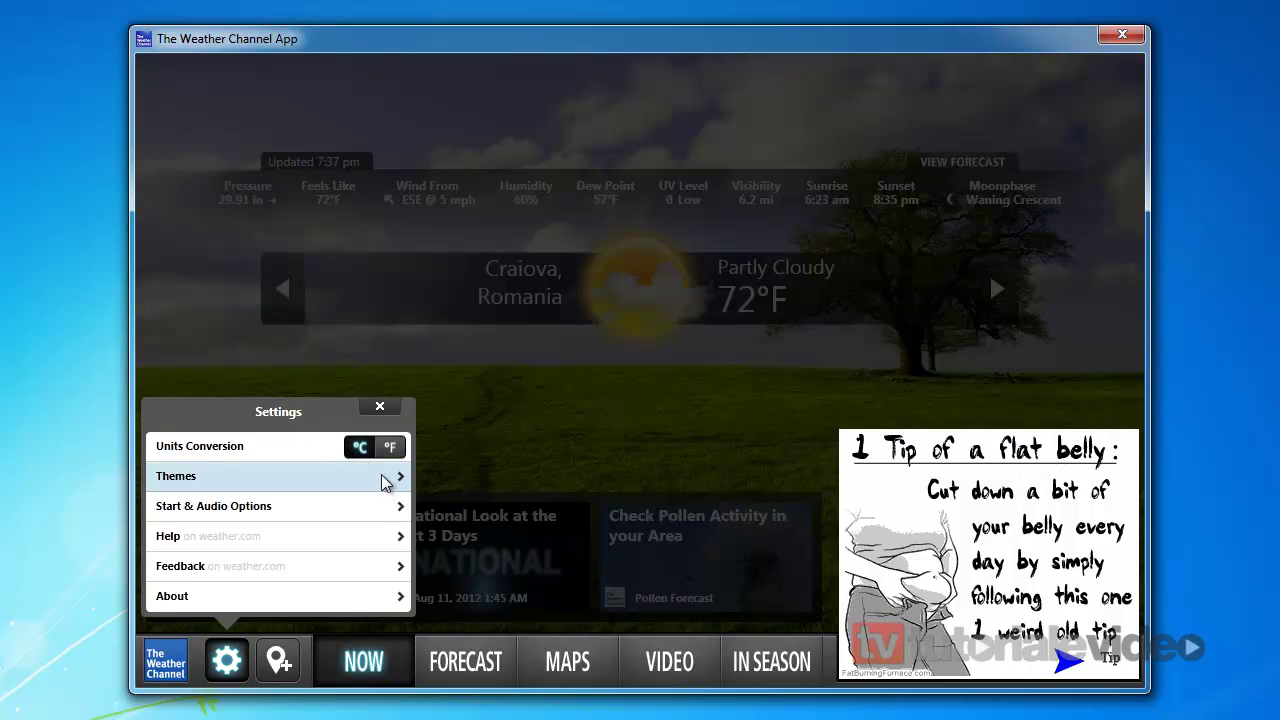
pyautogui.click(385, 478)
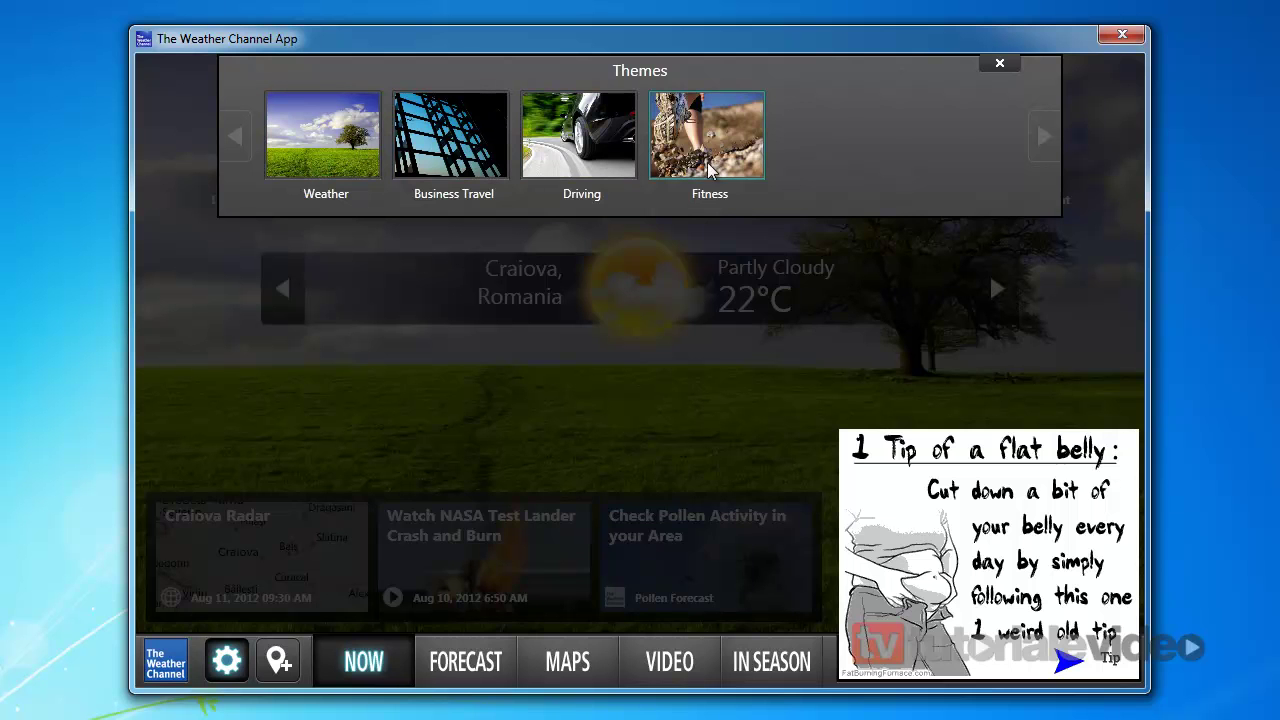
pyautogui.press('Escape')
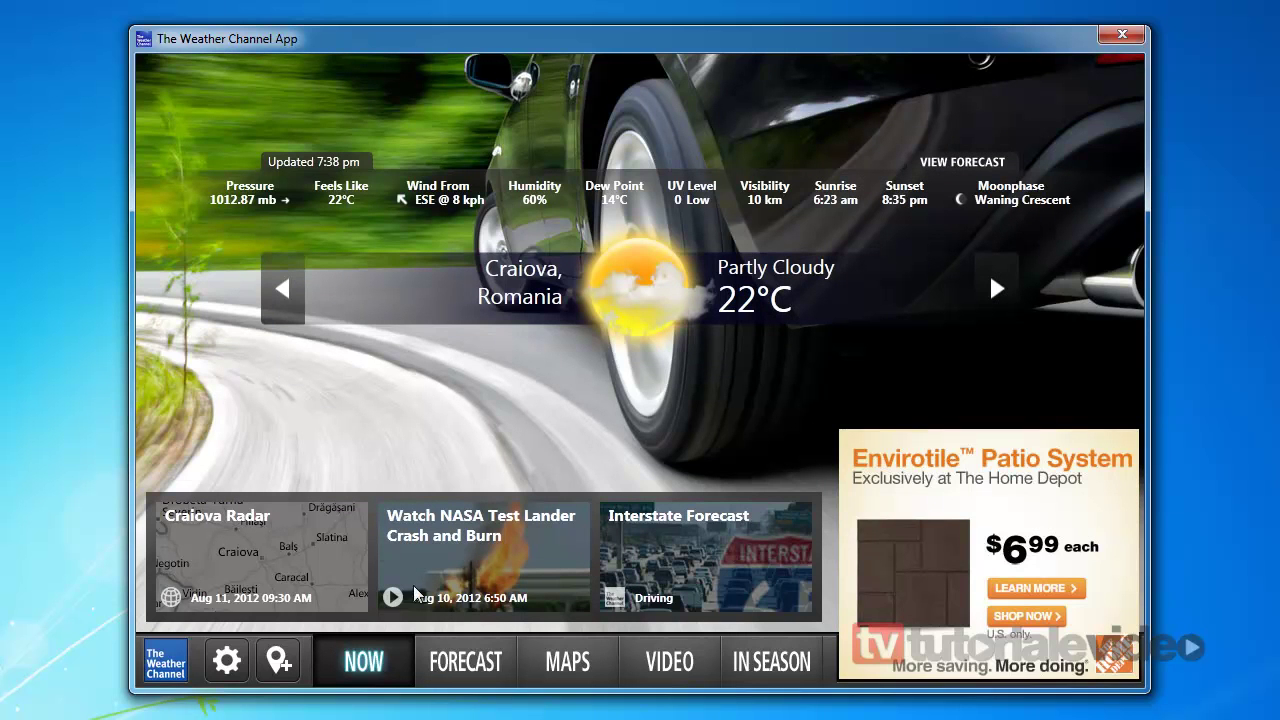
# Step: Review the Start & Audio Options for autostart, minimized start and alert sound, and close the settings
pyautogui.click(228, 661)
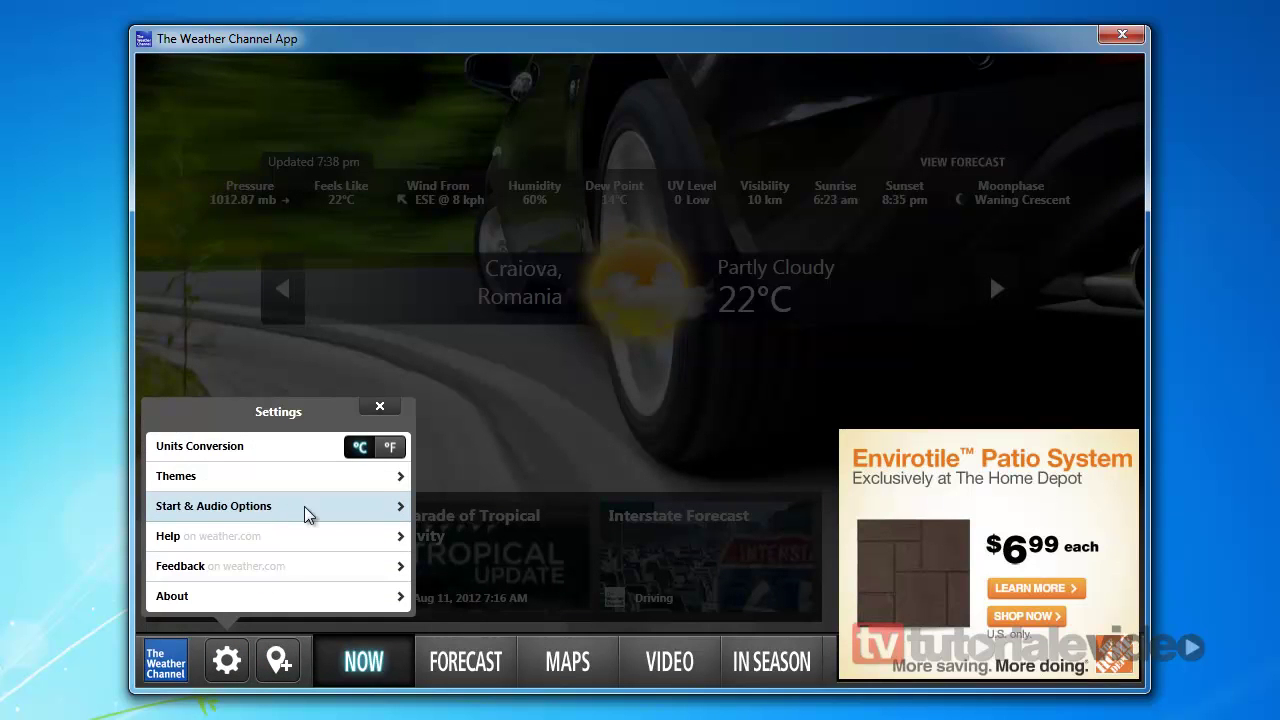
pyautogui.click(368, 510)
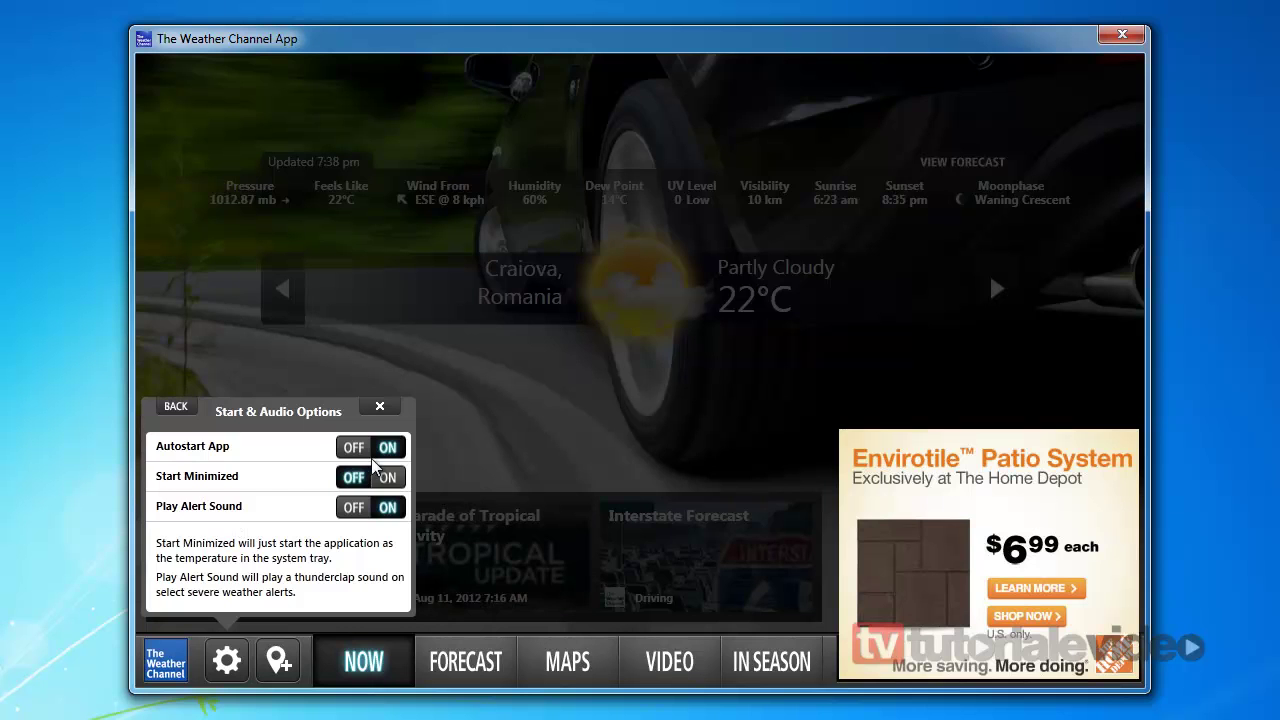
pyautogui.click(380, 407)
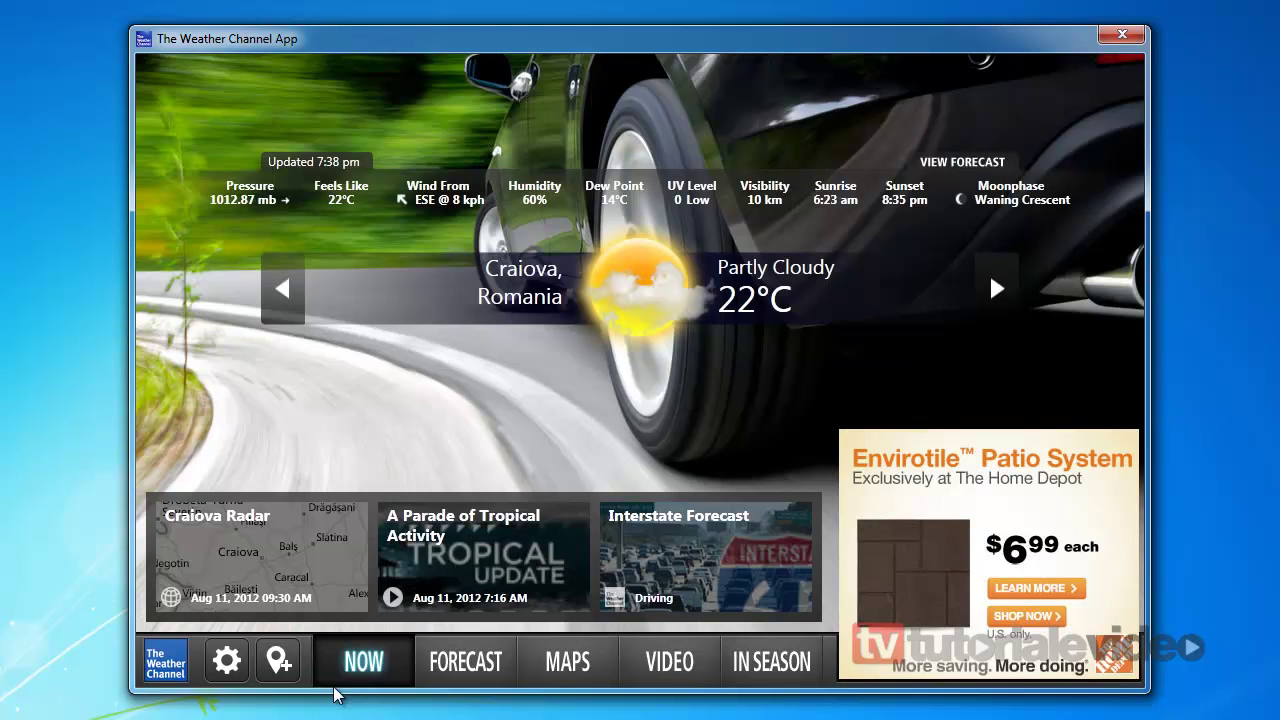
# Step: Apply the Weather theme, check the remaining entries in the settings and close them
pyautogui.click(226, 662)
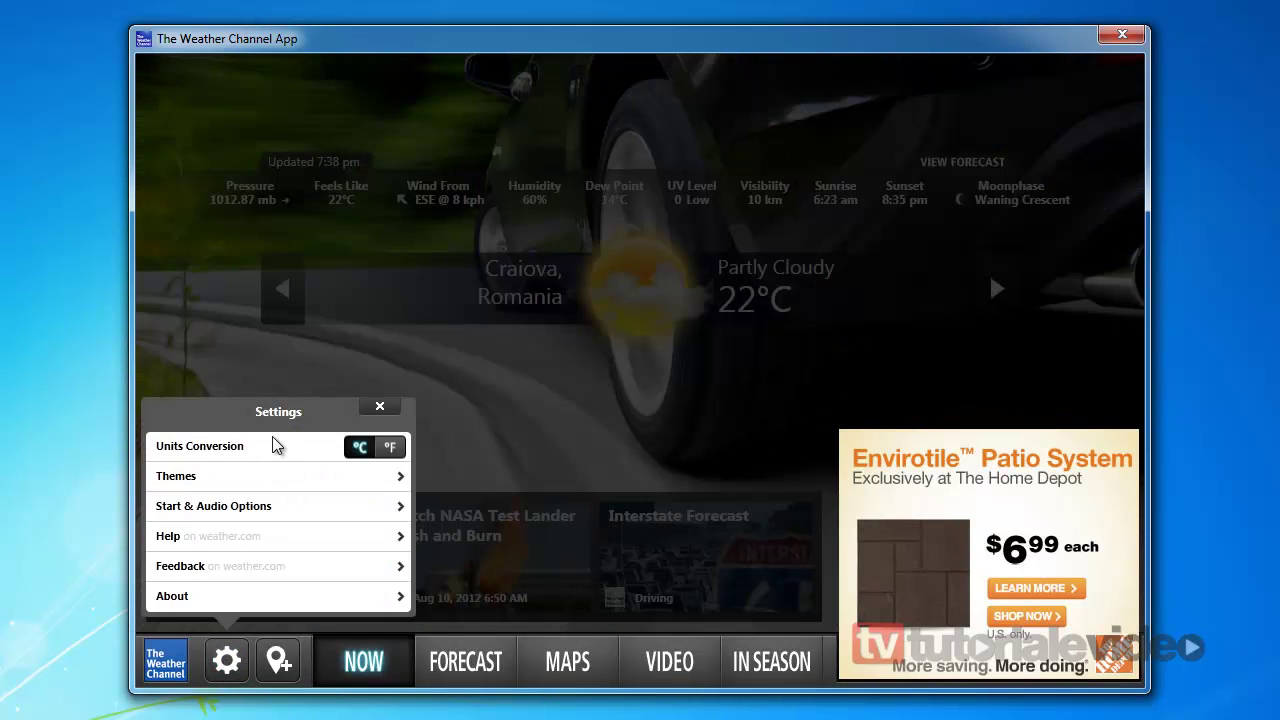
pyautogui.click(268, 478)
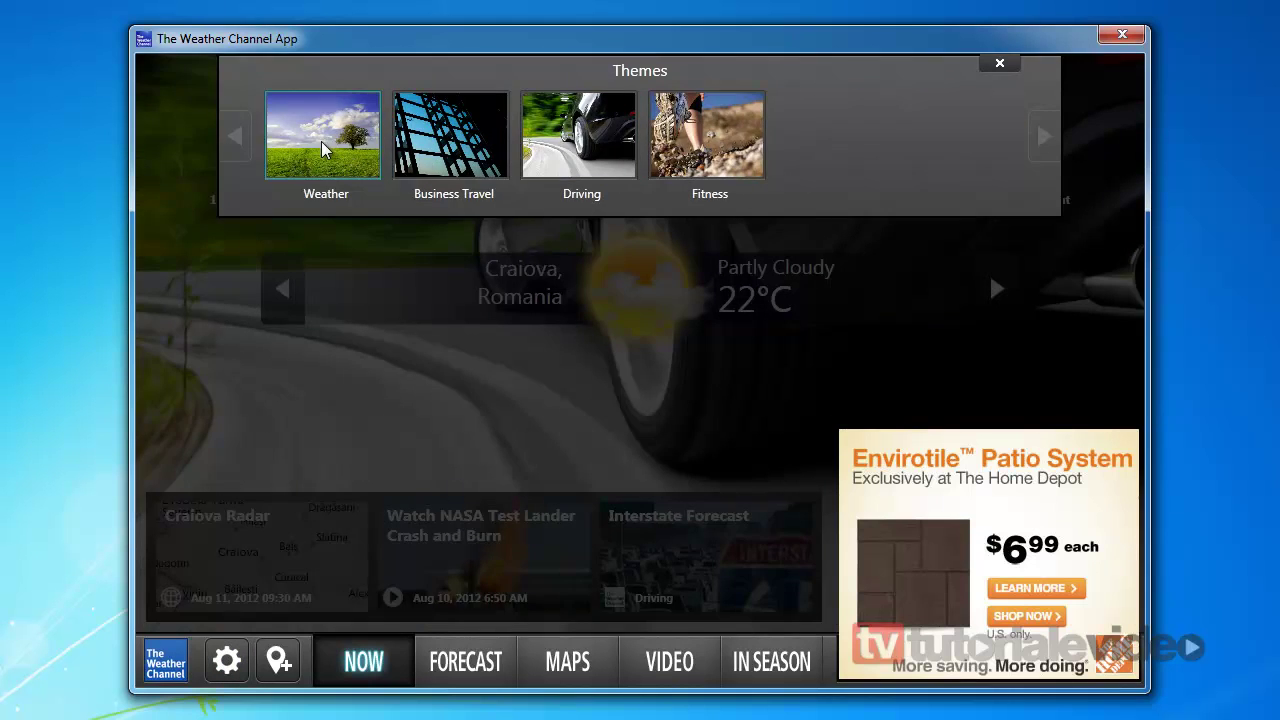
pyautogui.click(330, 150)
pyautogui.click(228, 662)
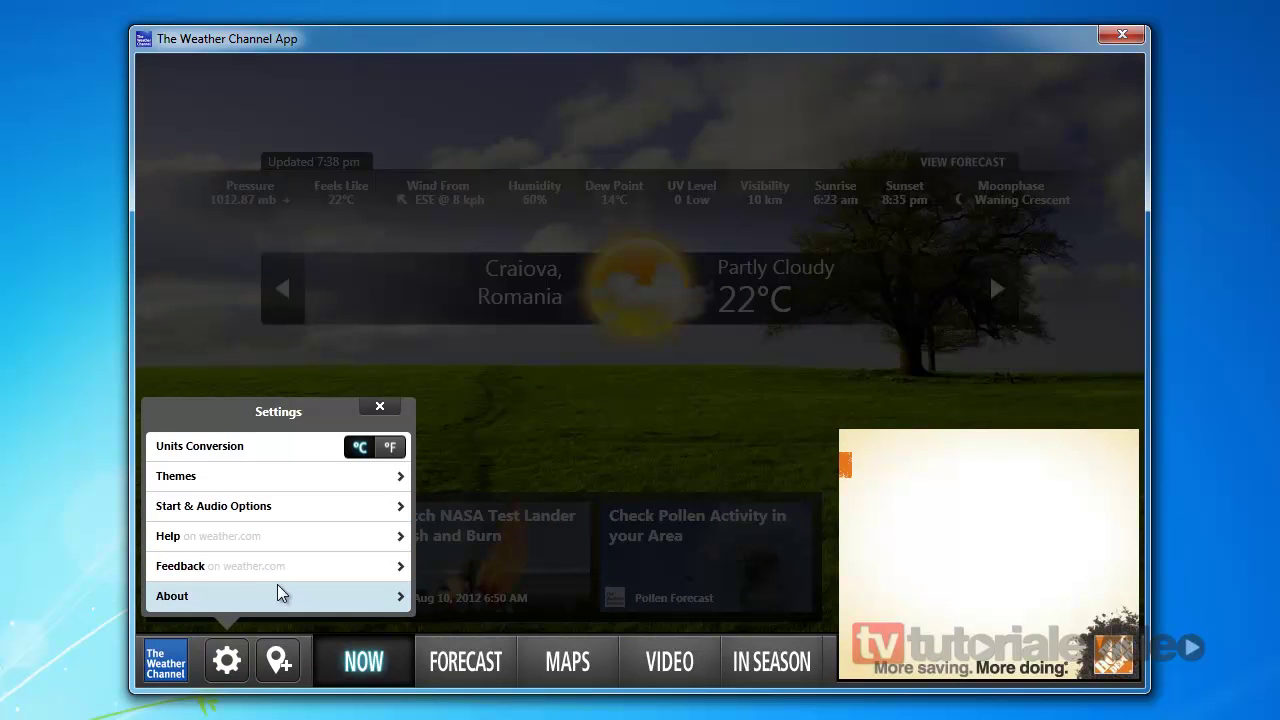
pyautogui.click(380, 406)
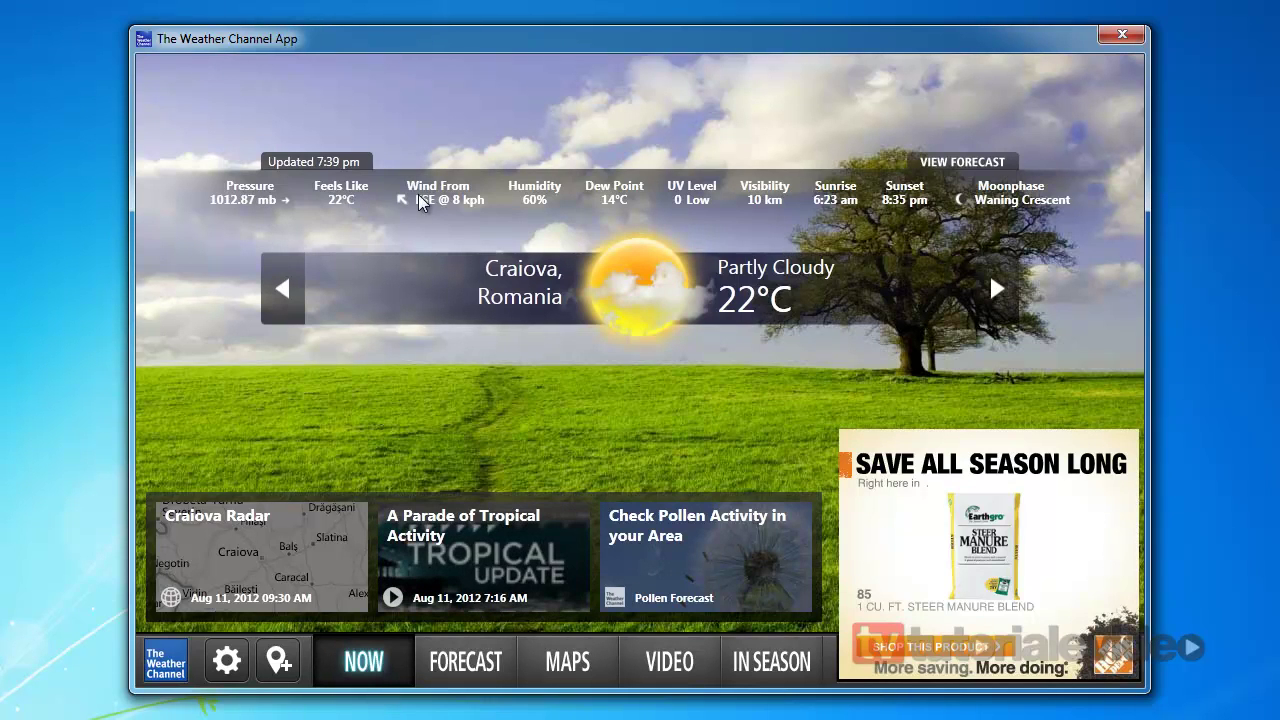
# Step: Flip forward through the saved locations to view the current conditions in Atlanta
pyautogui.click(994, 286)
pyautogui.click(994, 289)
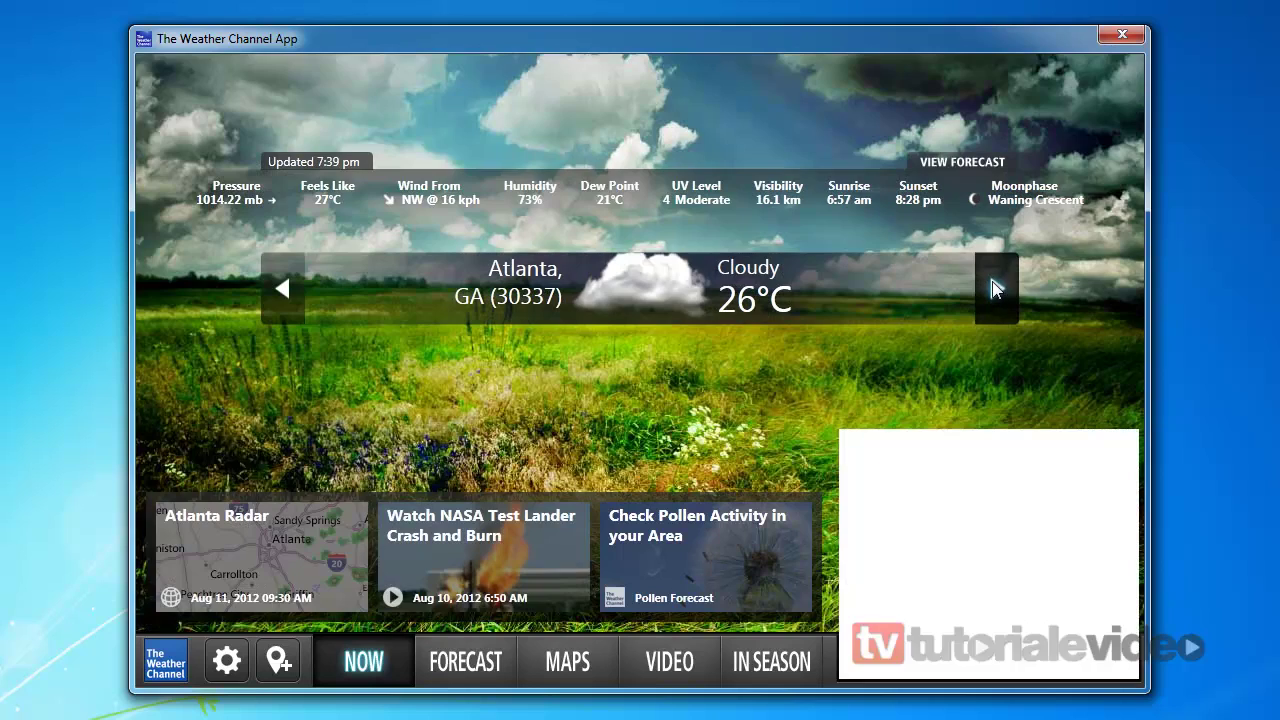